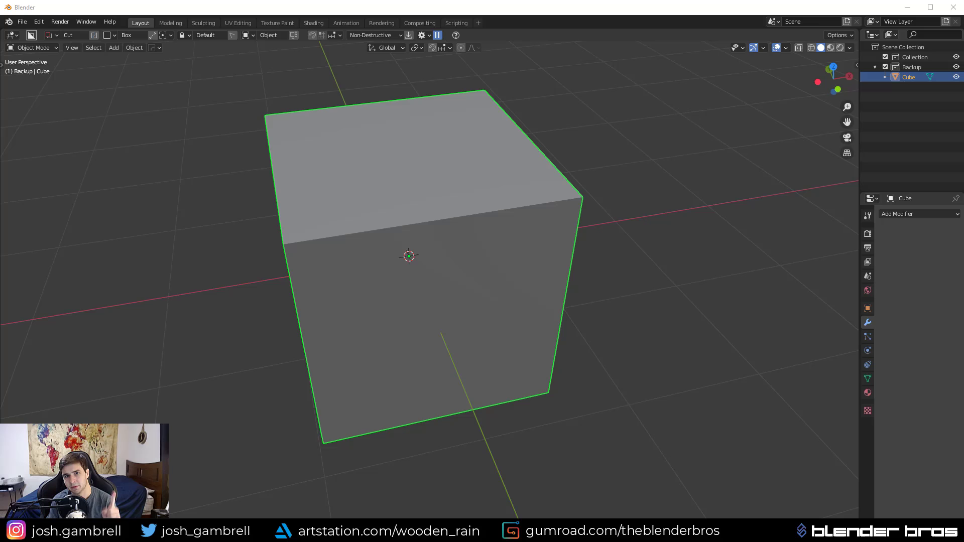
Add a centred vertical loop cut that divides the cube into two halves along the X axis.
{"action": "middle_click_drag", "start_coordinate": [531, 179], "coordinate": [510, 176]}
{"action": "key", "text": "Tab"}
{"action": "middle_click_drag", "start_coordinate": [509, 249], "coordinate": [452, 217]}
{"action": "key", "text": "ctrl+r"}
{"action": "left_click", "coordinate": [452, 215]}
{"action": "key", "text": "Tab"}
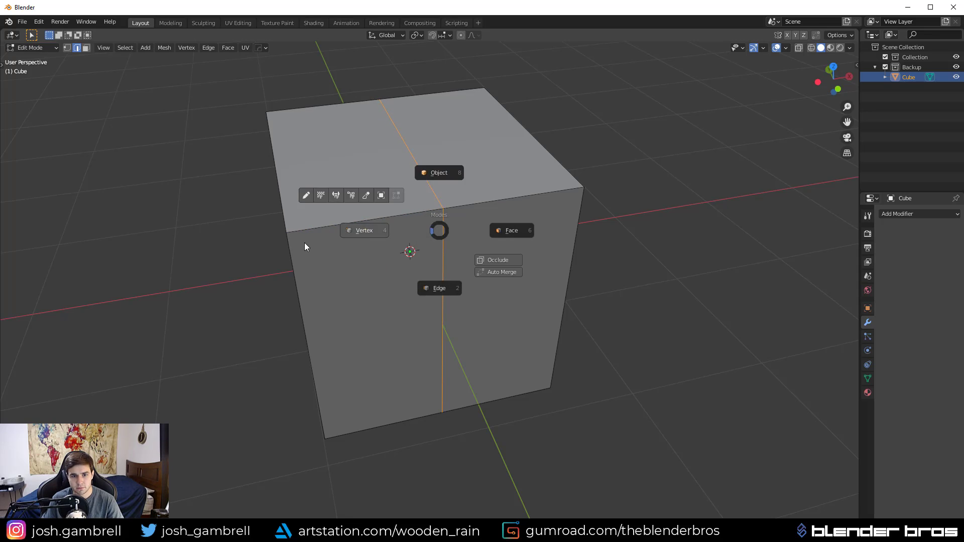
Delete the vertices of the cube's negative-X half, leaving the loop cut as an open boundary.
{"action": "left_click", "coordinate": [305, 244]}
{"action": "middle_click_drag", "start_coordinate": [306, 244], "coordinate": [318, 252]}
{"action": "key", "text": "shift+z"}
{"action": "key", "text": "alt+a"}
{"action": "key", "text": "b"}
{"action": "left_click_drag", "start_coordinate": [234, 81], "coordinate": [366, 511]}
{"action": "key", "text": "x"}
{"action": "left_click", "coordinate": [426, 150]}
{"action": "key", "text": "Tab"}
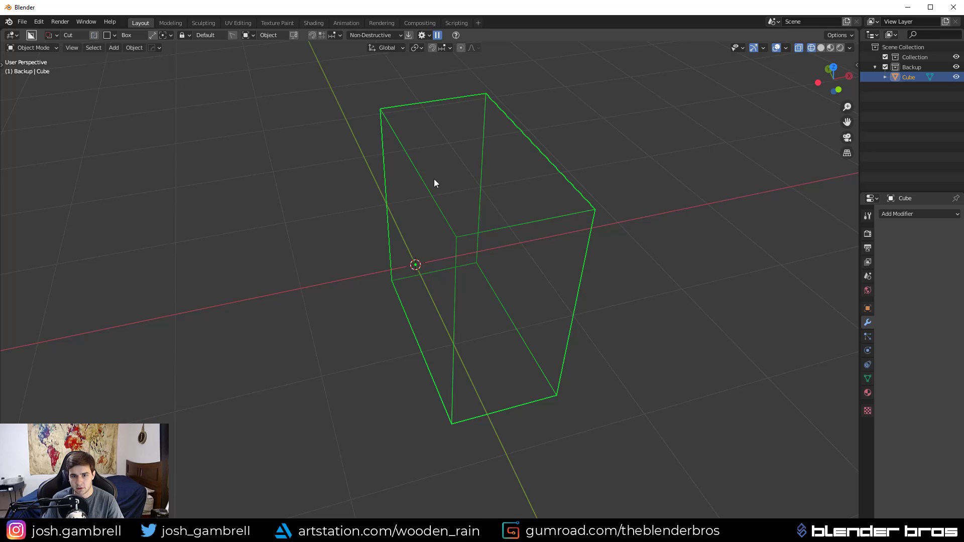
Restore the solid view and add a Mirror modifier on the X axis to complete the half cube.
{"action": "key", "text": "alt+z"}
{"action": "left_click", "coordinate": [911, 214]}
{"action": "left_click", "coordinate": [769, 313]}
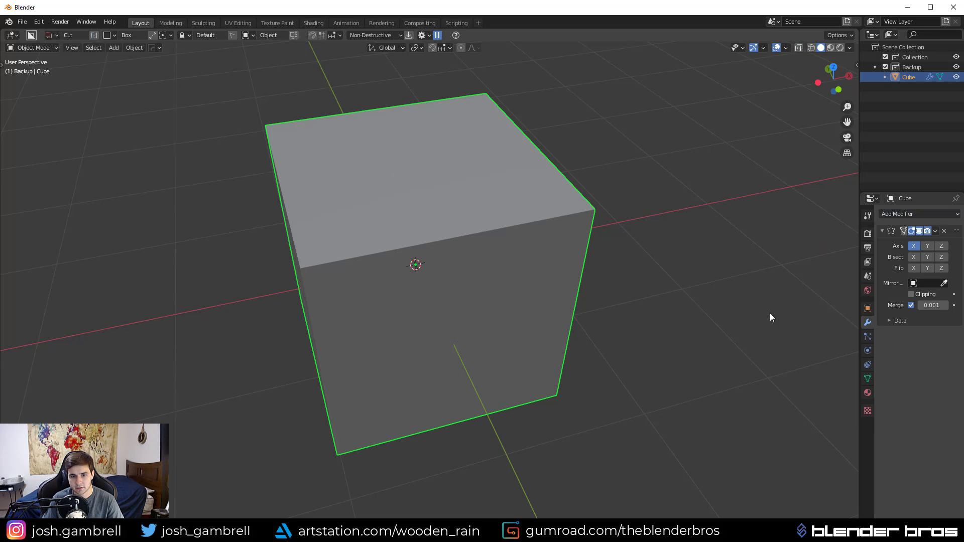
{"action": "scroll", "coordinate": [477, 275], "scroll_direction": "down", "scroll_amount": 2}
{"action": "scroll", "coordinate": [422, 225], "scroll_direction": "up", "scroll_amount": 4}
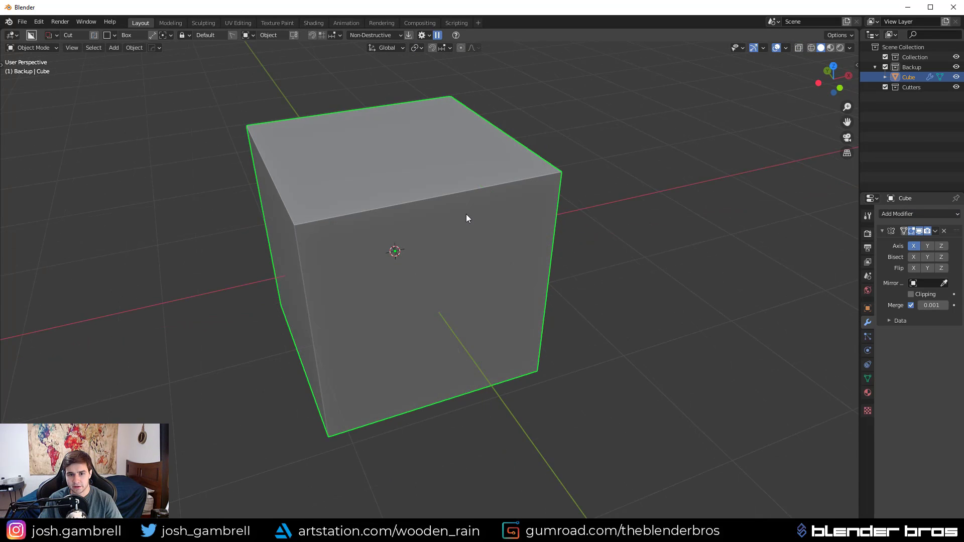
Try moving the front top outer corner vertex of the real half, cancel the move and return to Object Mode.
{"action": "key", "text": "Tab"}
{"action": "middle_click_drag", "start_coordinate": [349, 236], "coordinate": [524, 214]}
{"action": "left_click", "coordinate": [544, 226]}
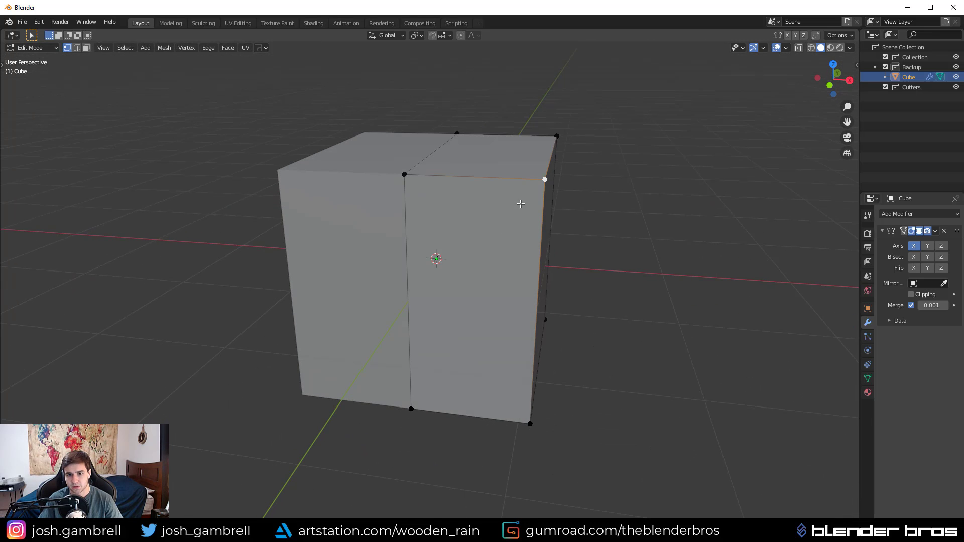
{"action": "key", "text": "g"}
{"action": "left_click_drag", "start_coordinate": [610, 193], "coordinate": [622, 172]}
{"action": "right_click", "coordinate": [618, 177]}
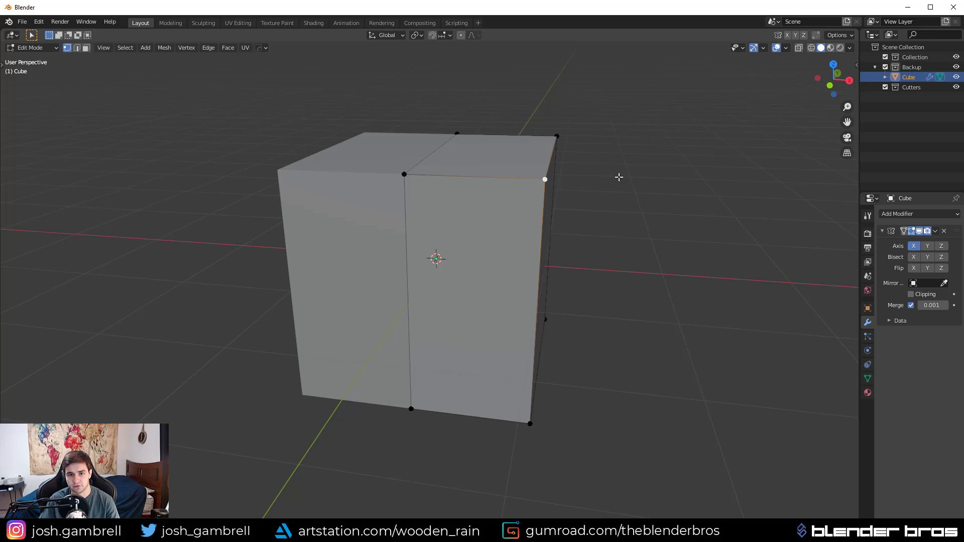
{"action": "middle_click_drag", "start_coordinate": [316, 213], "coordinate": [436, 210]}
{"action": "key", "text": "Tab"}
Try a rectangular BoxCutter cut across the mirrored cube's front top edge, and undo it.
{"action": "middle_click_drag", "start_coordinate": [437, 165], "coordinate": [408, 227]}
{"action": "key", "text": "d"}
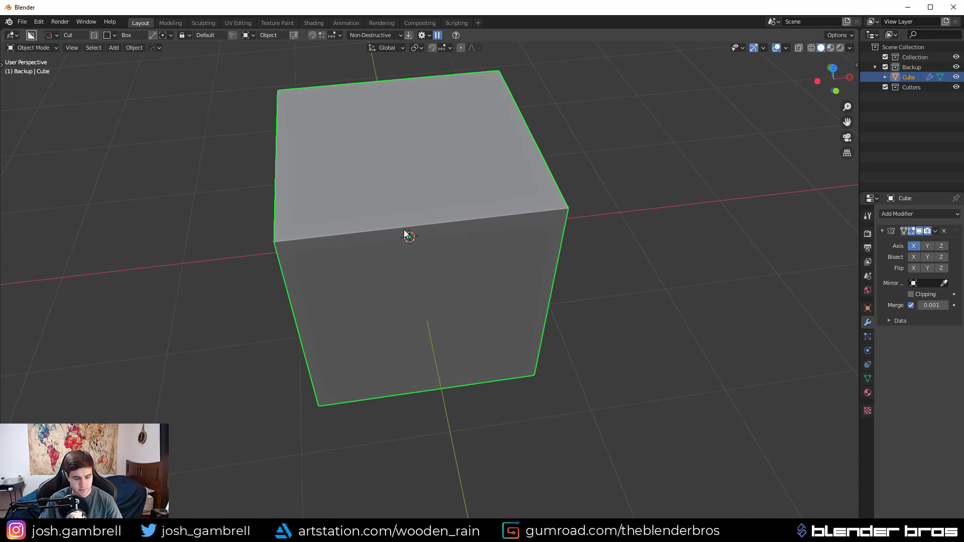
{"action": "left_click_drag", "start_coordinate": [359, 204], "coordinate": [485, 276]}
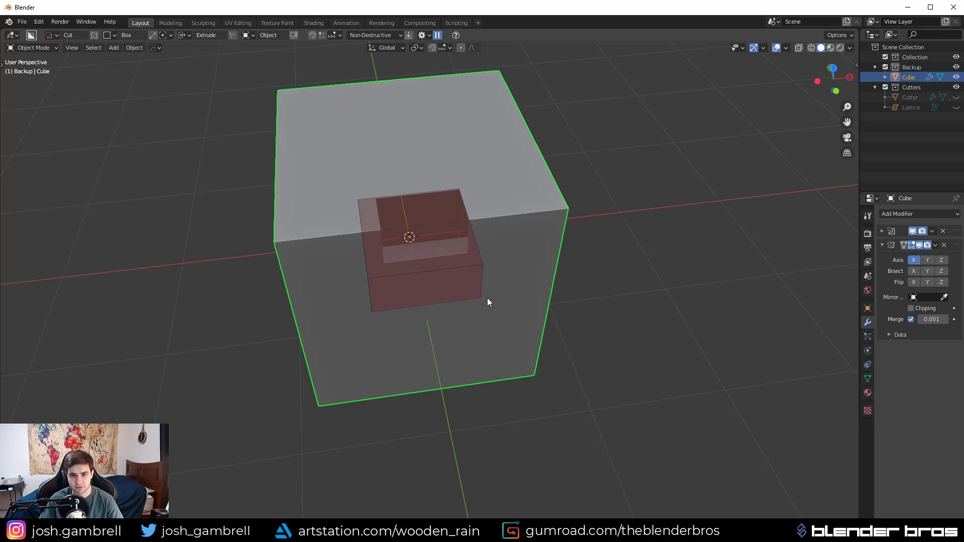
{"action": "left_click", "coordinate": [487, 320]}
{"action": "mouse_move", "coordinate": [438, 277]}
{"action": "middle_mouse_down"}
{"action": "mouse_move", "coordinate": [333, 270]}
{"action": "mouse_move", "coordinate": [351, 318]}
{"action": "mouse_move", "coordinate": [446, 301]}
{"action": "mouse_move", "coordinate": [441, 212]}
{"action": "mouse_move", "coordinate": [435, 285]}
{"action": "middle_mouse_up"}
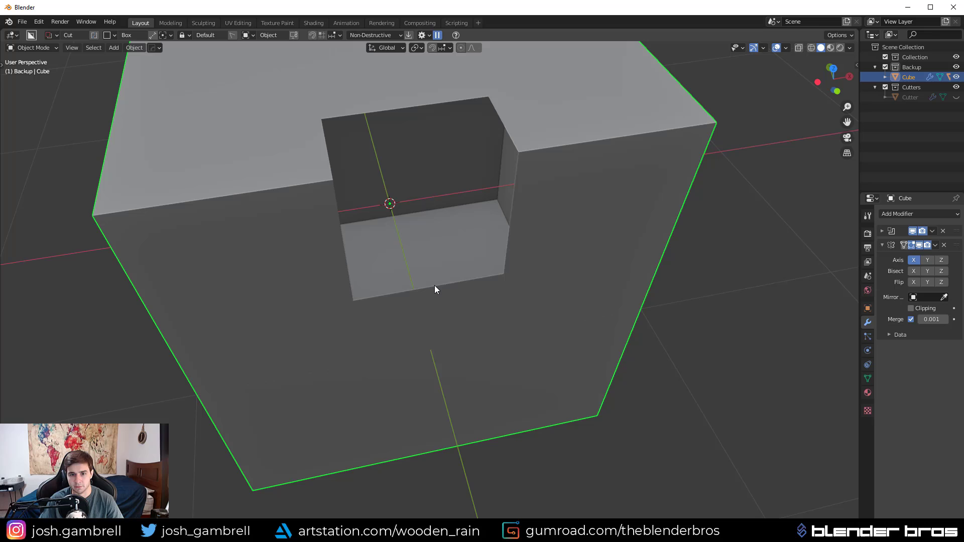
{"action": "key", "text": "ctrl+z"}
Try a wider box cut spanning most of the same front top edge, and undo it.
{"action": "mouse_move", "coordinate": [294, 142]}
{"action": "left_mouse_down"}
{"action": "mouse_move", "coordinate": [579, 244]}
{"action": "mouse_move", "coordinate": [623, 274]}
{"action": "left_mouse_up"}
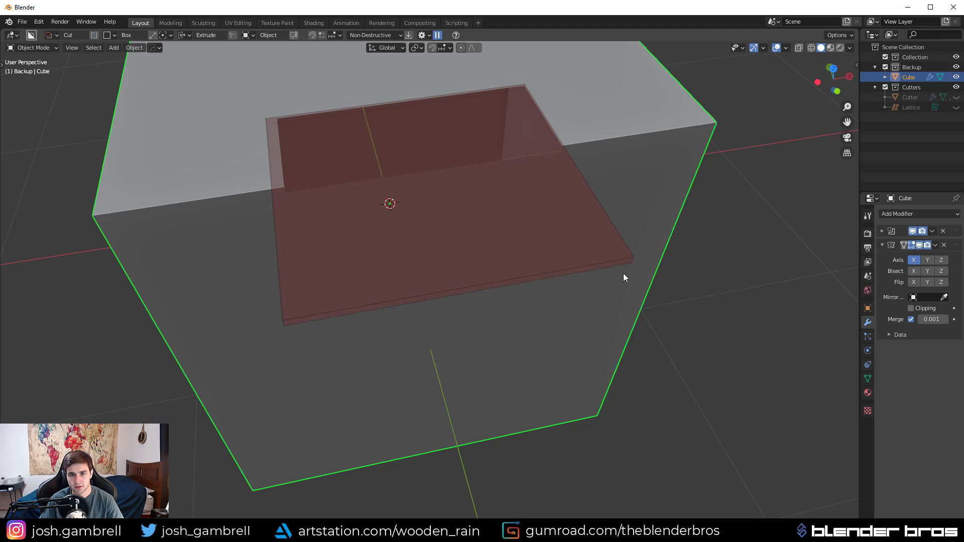
{"action": "left_click", "coordinate": [614, 353]}
{"action": "mouse_move", "coordinate": [516, 256]}
{"action": "middle_mouse_down"}
{"action": "mouse_move", "coordinate": [456, 273]}
{"action": "mouse_move", "coordinate": [495, 240]}
{"action": "mouse_move", "coordinate": [461, 269]}
{"action": "middle_mouse_up"}
{"action": "key", "text": "ctrl+z"}
Try a rectangular box cut across the top edge of the cube's X-facing side.
{"action": "scroll", "coordinate": [543, 241], "scroll_direction": "down", "scroll_amount": 3}
{"action": "left_click_drag", "start_coordinate": [458, 266], "coordinate": [603, 359]}
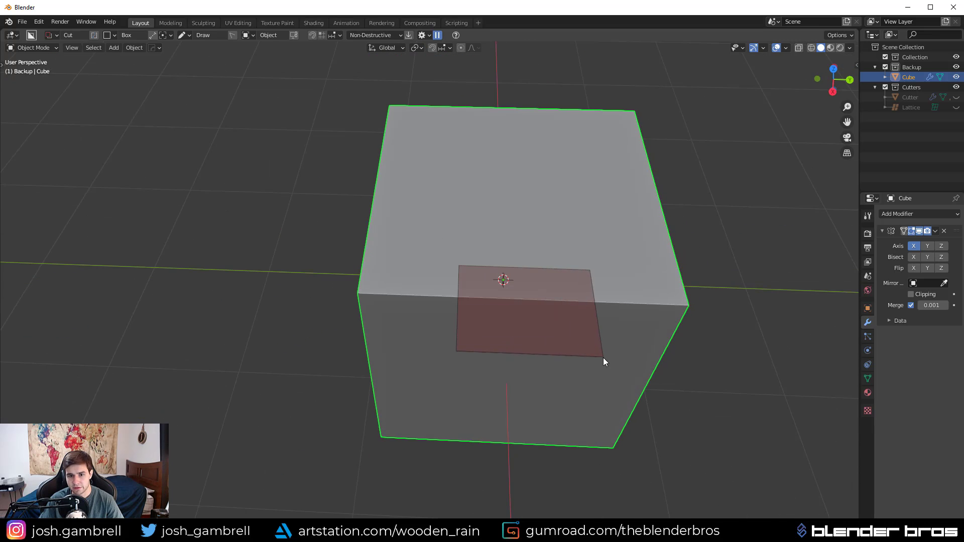
{"action": "left_click", "coordinate": [601, 385]}
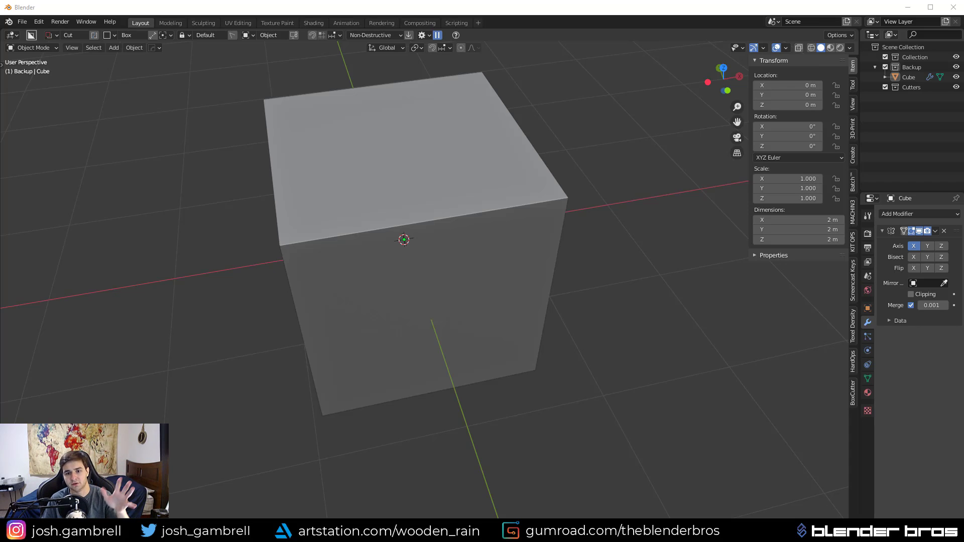
Search the add-on preferences for "3d-print" to check the 3D-Print Toolbox, clear the search and close the preferences.
{"action": "left_click", "coordinate": [404, 194]}
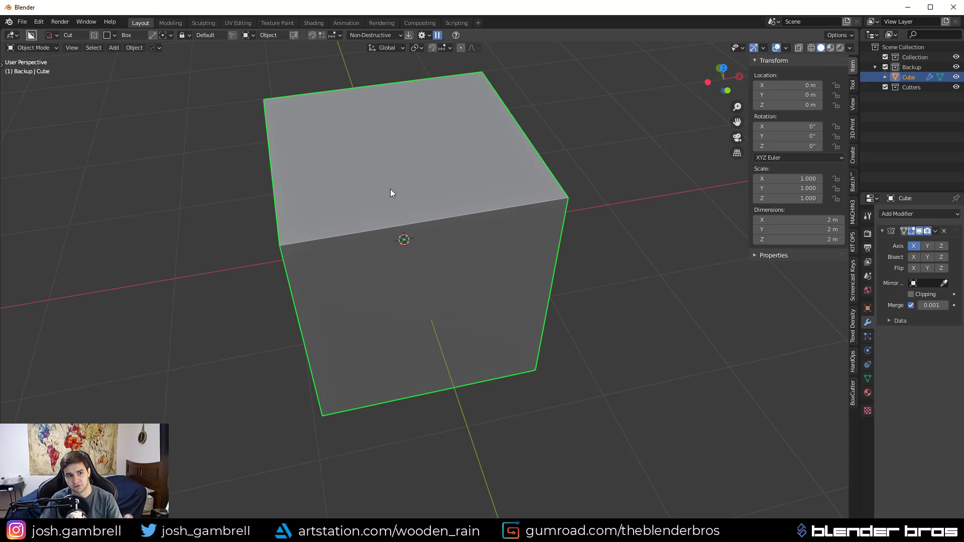
{"action": "left_click", "coordinate": [36, 22]}
{"action": "left_click", "coordinate": [65, 163]}
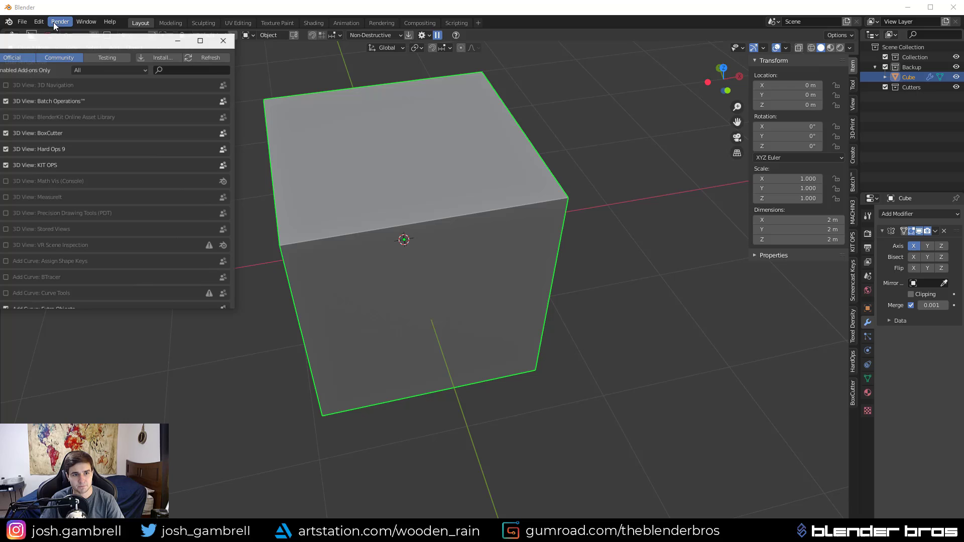
{"action": "left_click_drag", "start_coordinate": [92, 46], "coordinate": [210, 76]}
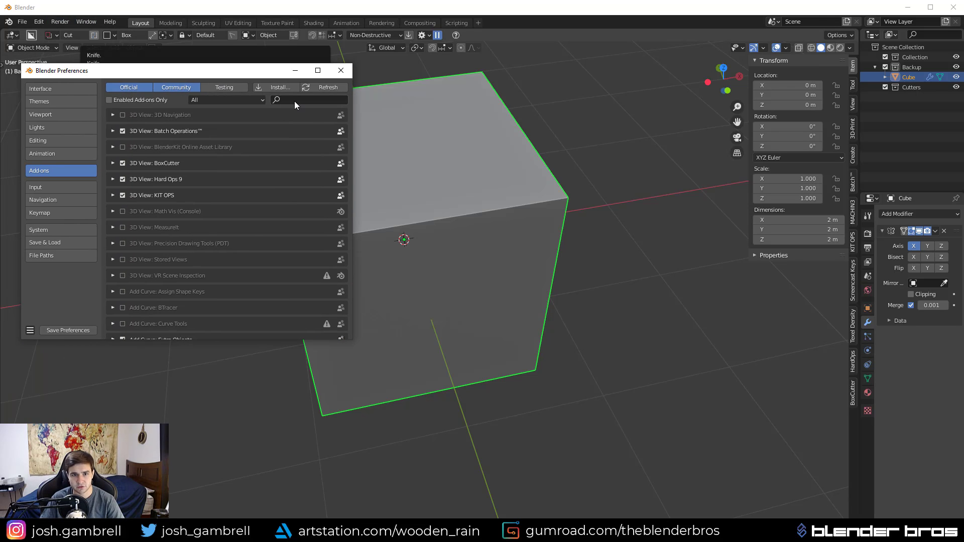
{"action": "left_click", "coordinate": [295, 102]}
{"action": "type", "text": "3d-print"}
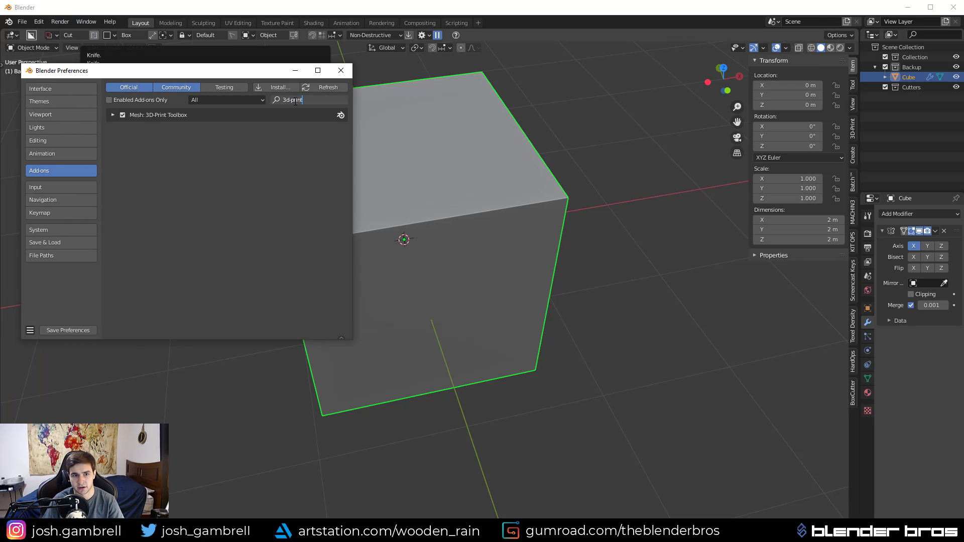
{"action": "key", "text": "Return"}
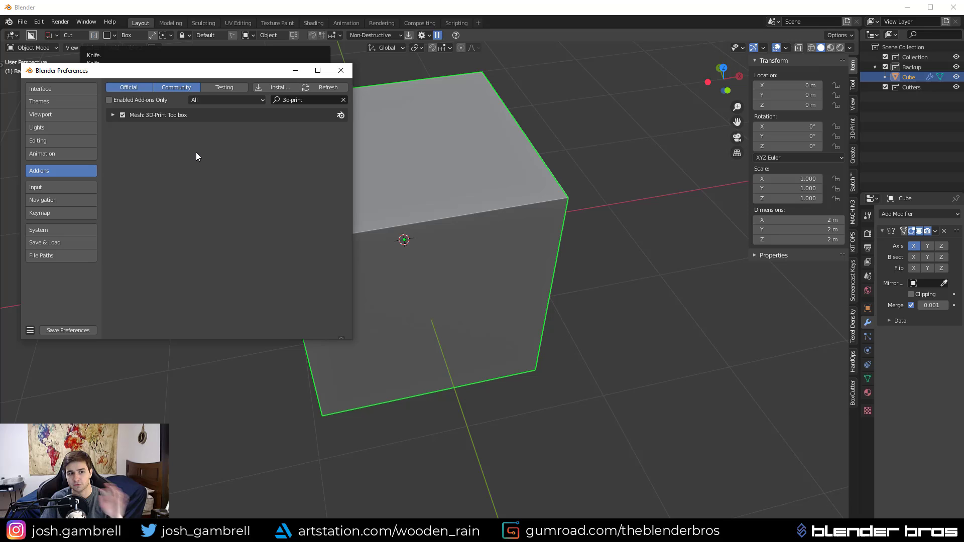
{"action": "left_click", "coordinate": [343, 101]}
{"action": "left_click", "coordinate": [340, 71]}
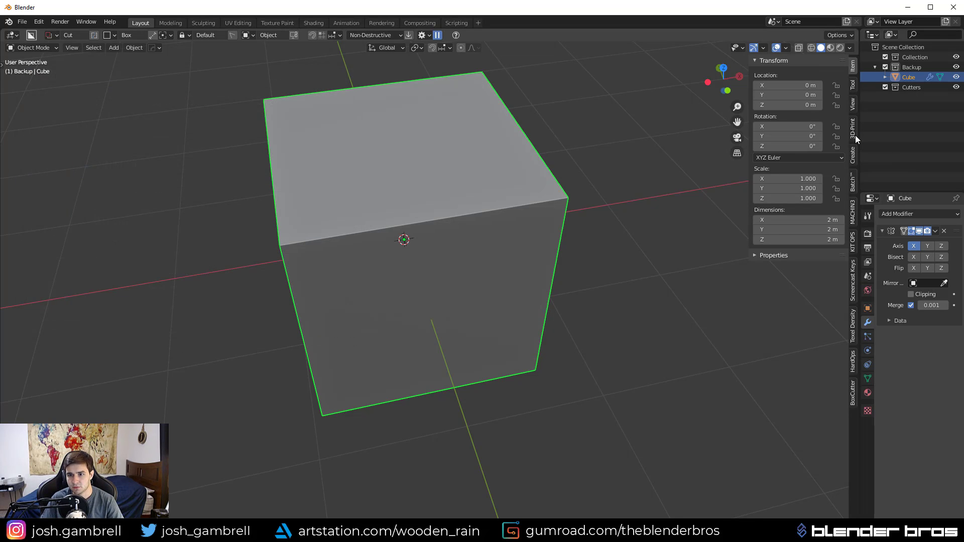
Run all 3D-Print checks on the half mesh in Edit Mode and select its non-manifold edges.
{"action": "left_click", "coordinate": [852, 127]}
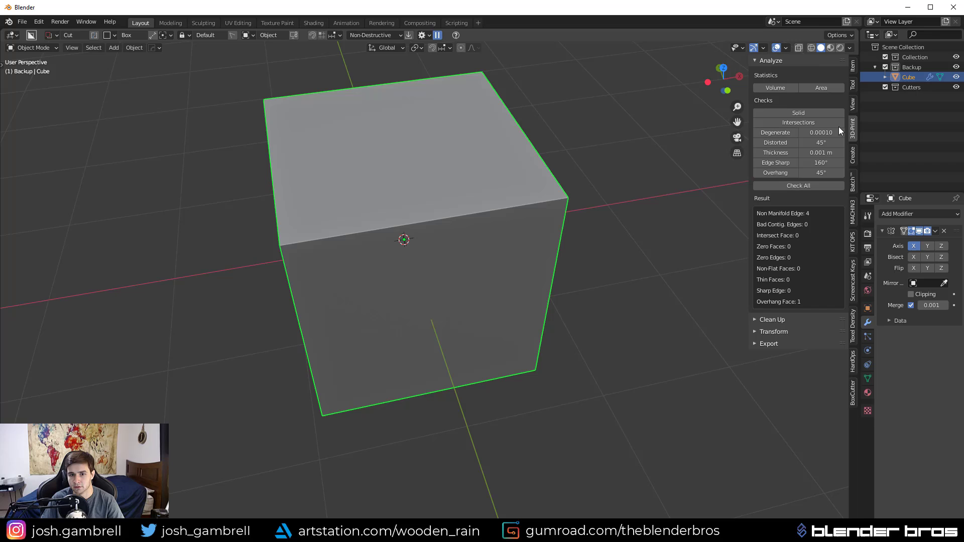
{"action": "middle_click_drag", "start_coordinate": [580, 213], "coordinate": [548, 217]}
{"action": "middle_click_drag", "start_coordinate": [408, 224], "coordinate": [420, 222]}
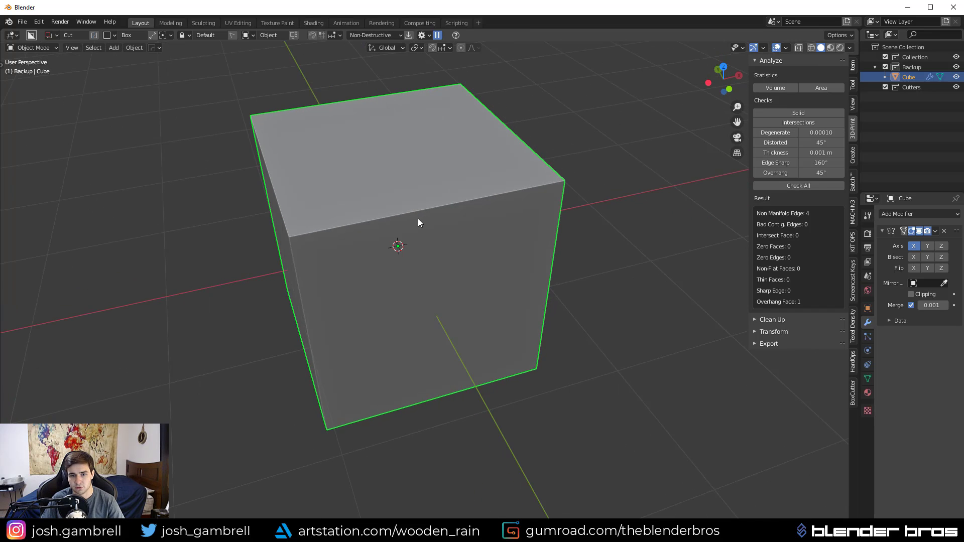
{"action": "key", "text": "Tab"}
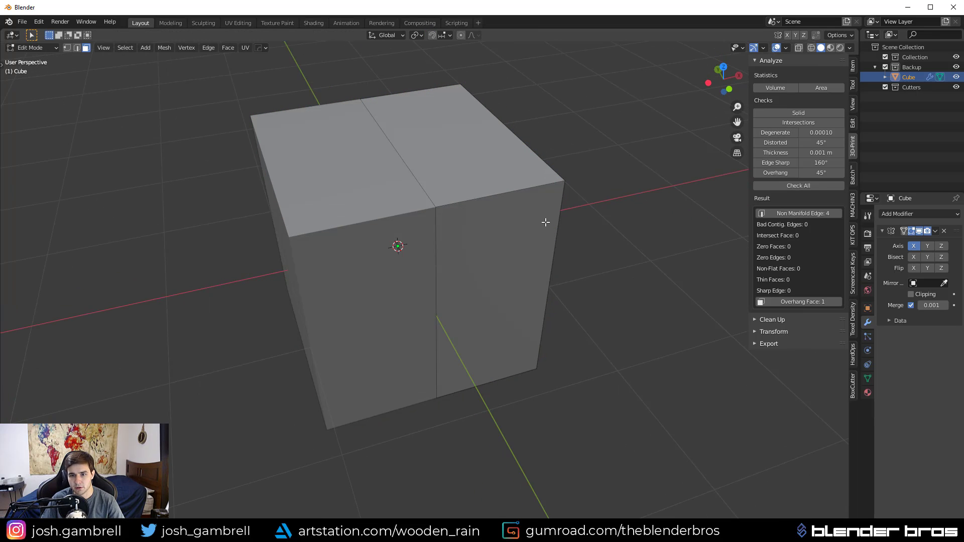
{"action": "left_click", "coordinate": [809, 188]}
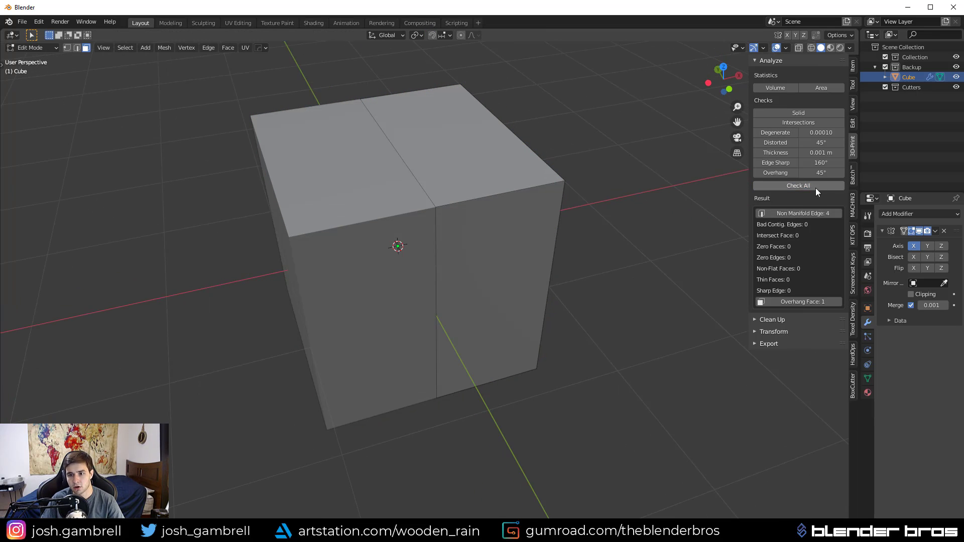
{"action": "left_click", "coordinate": [823, 213]}
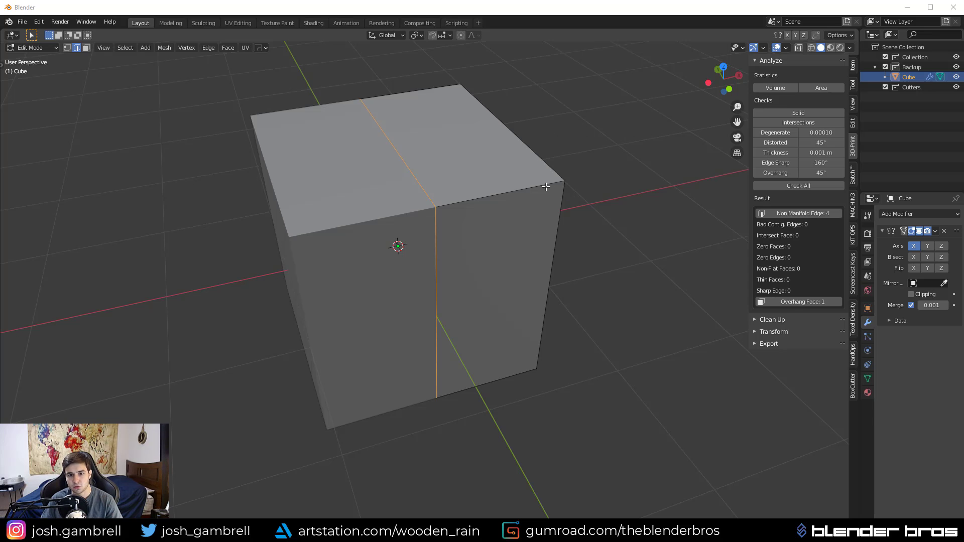
Try another box cut through the mirrored cube's front top edge in Object Mode, and undo it.
{"action": "middle_click_drag", "start_coordinate": [471, 253], "coordinate": [451, 270]}
{"action": "key", "text": "Tab"}
{"action": "left_click_drag", "start_coordinate": [354, 199], "coordinate": [501, 281]}
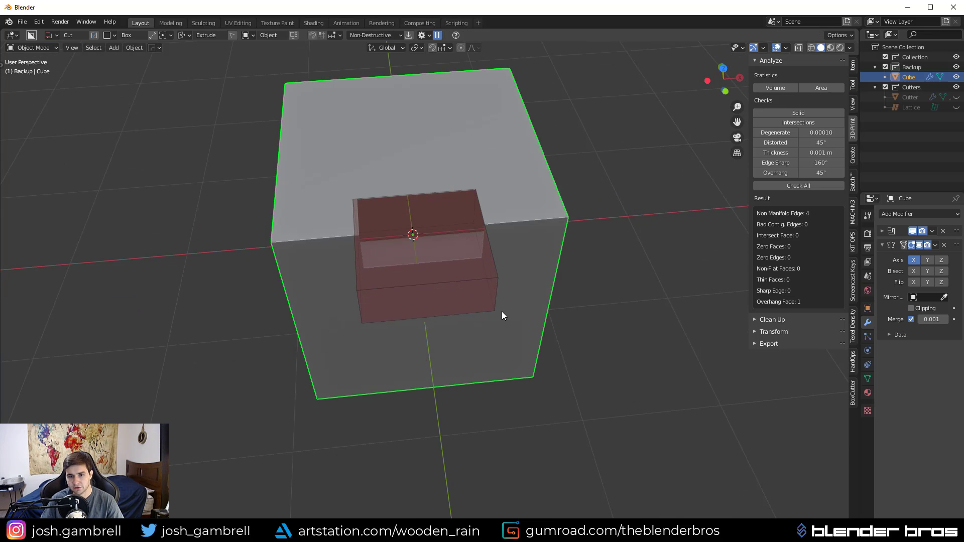
{"action": "left_click", "coordinate": [502, 321]}
{"action": "middle_click_drag", "start_coordinate": [500, 291], "coordinate": [537, 276]}
{"action": "key", "text": "ctrl+z"}
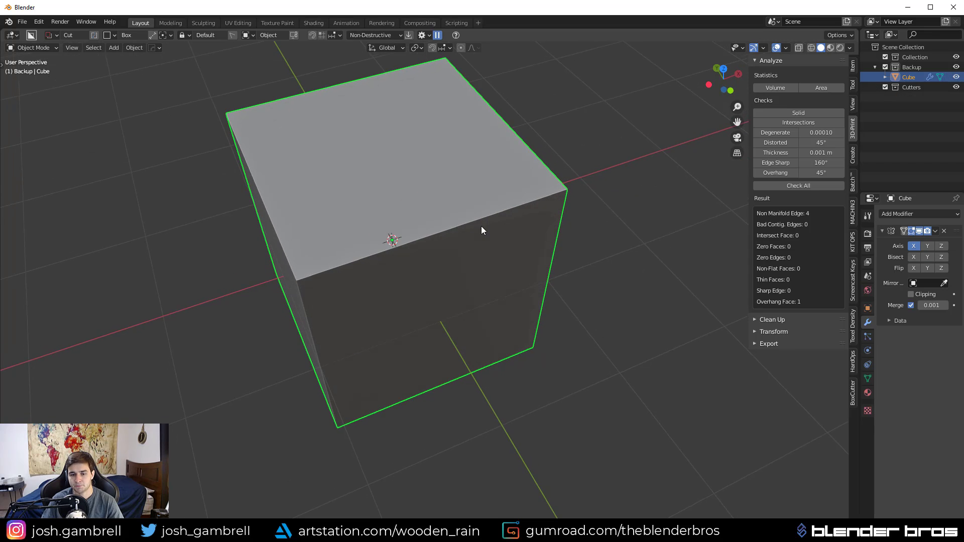
Apply the cube's Mirror modifier and inspect the resulting full mesh in Edit Mode.
{"action": "key", "text": "Tab"}
{"action": "middle_click_drag", "start_coordinate": [497, 347], "coordinate": [432, 286]}
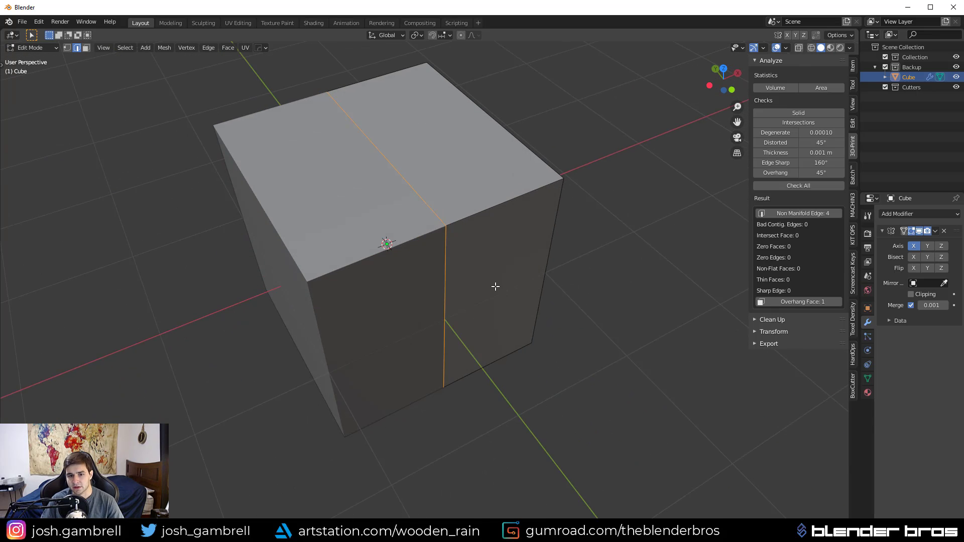
{"action": "key", "text": "Tab"}
{"action": "key", "text": "w"}
{"action": "left_click", "coordinate": [933, 232]}
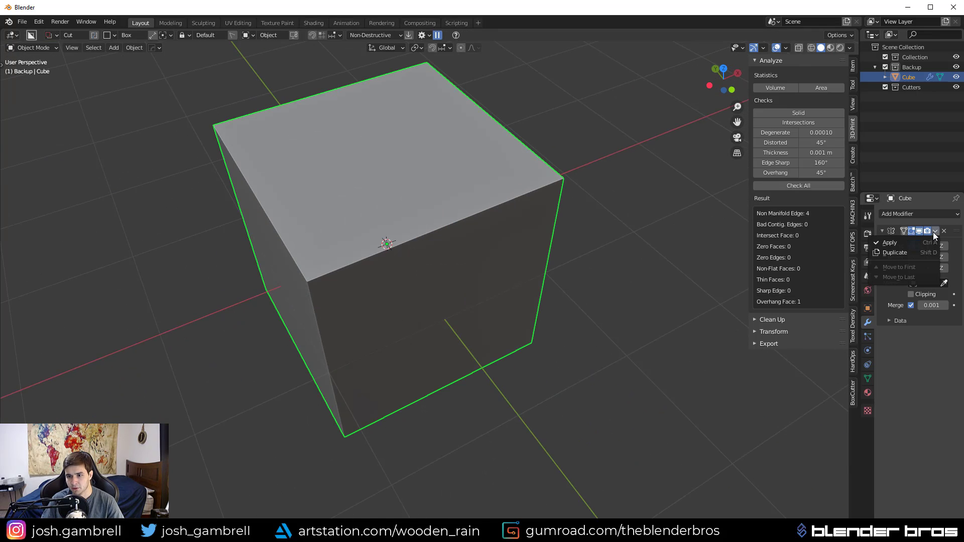
{"action": "left_click", "coordinate": [919, 243]}
{"action": "key", "text": "Tab"}
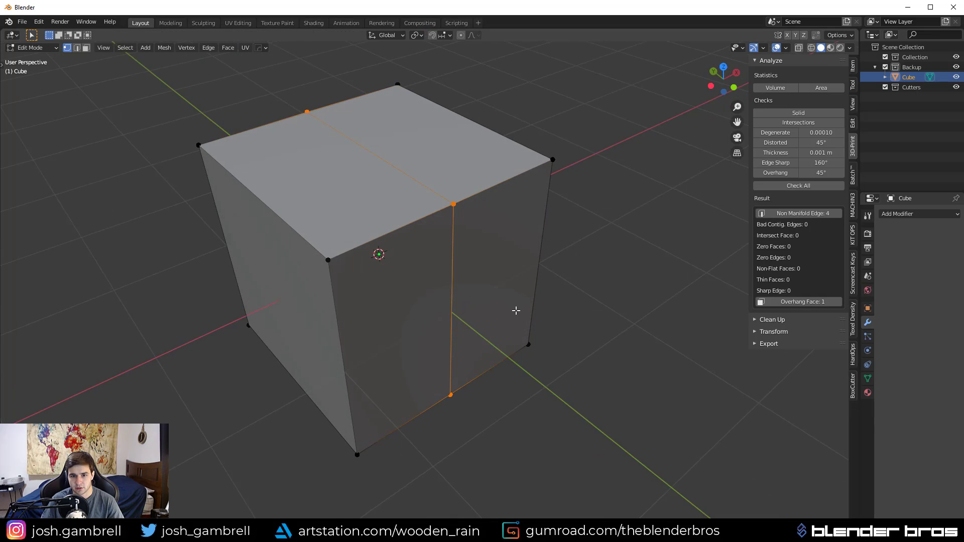
{"action": "key", "text": "Tab"}
Try a rectangular box cut across the front top edge of the applied cube, and undo it.
{"action": "left_click_drag", "start_coordinate": [377, 221], "coordinate": [547, 267]}
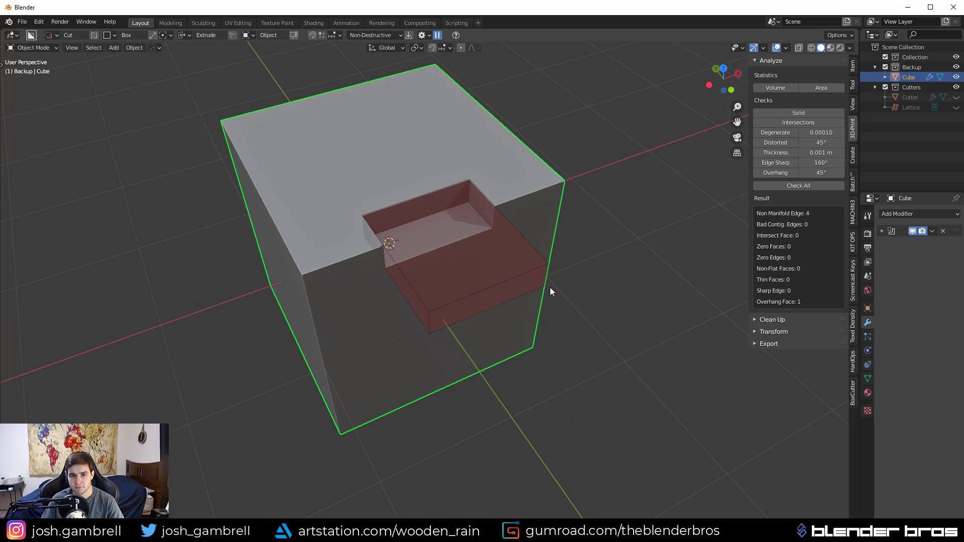
{"action": "left_click", "coordinate": [551, 302]}
{"action": "middle_click_drag", "start_coordinate": [552, 302], "coordinate": [486, 295]}
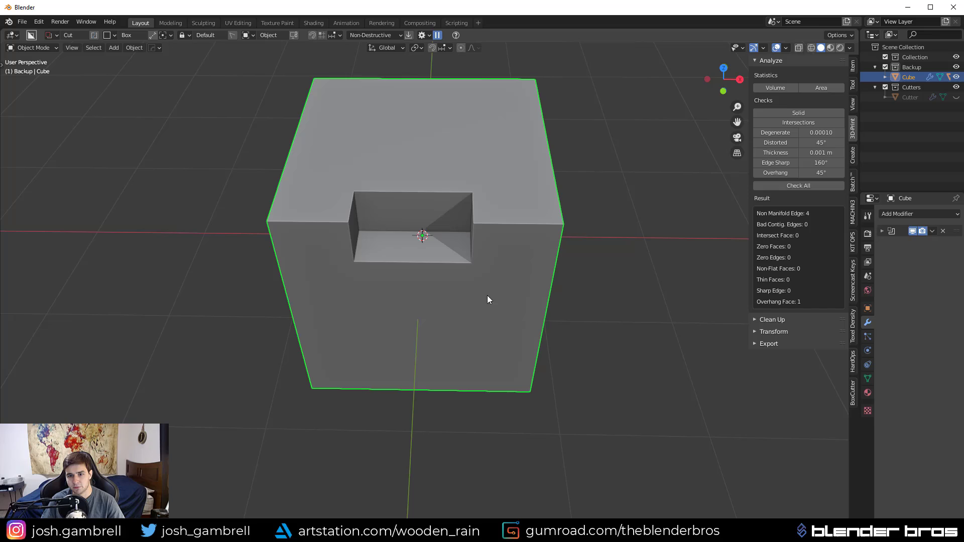
{"action": "key", "text": "ctrl+z"}
Rerun all 3D-Print checks on the applied mesh in Edit Mode and return to Object Mode.
{"action": "key", "text": "Tab"}
{"action": "left_click", "coordinate": [818, 185]}
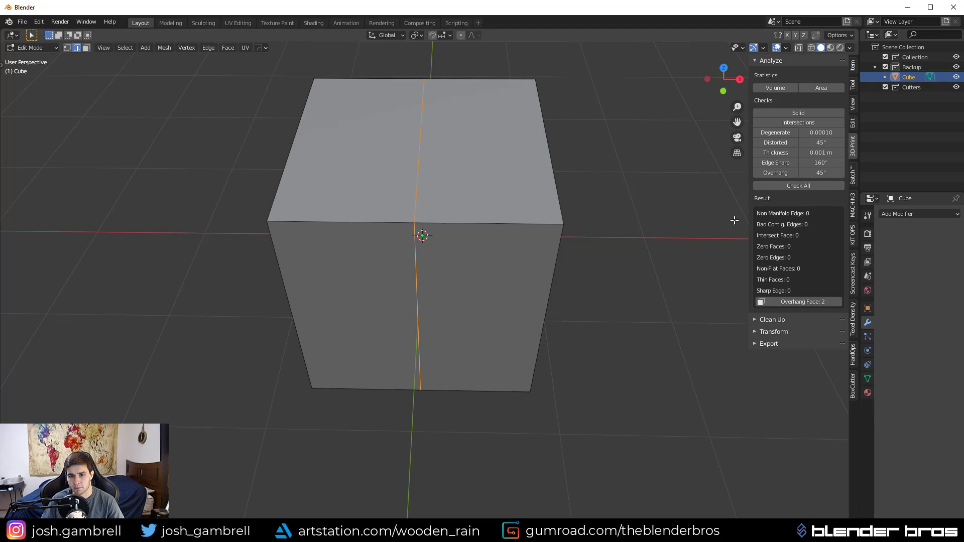
{"action": "middle_click_drag", "start_coordinate": [502, 241], "coordinate": [299, 257]}
{"action": "key", "text": "Tab"}
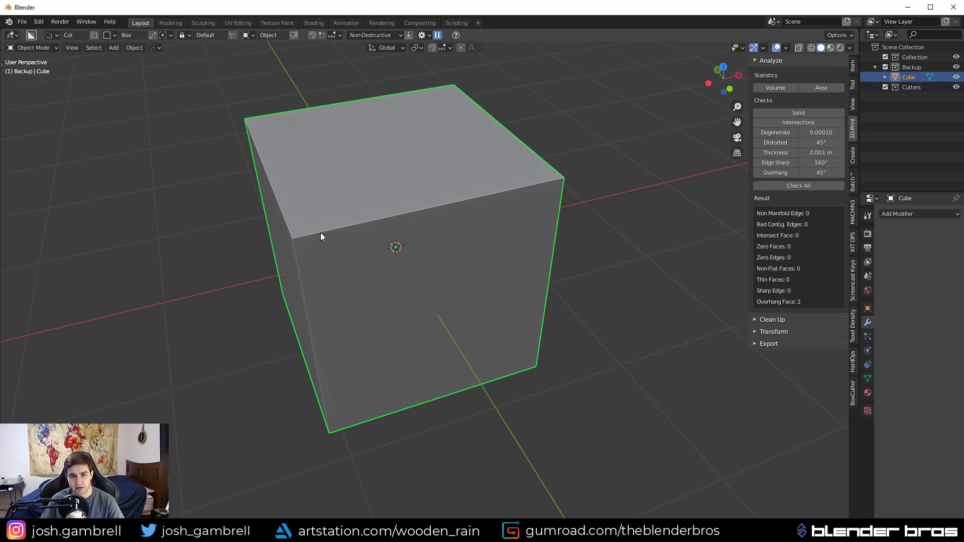
Try moving the front top corner vertex on the negative-X side of the applied cube, and cancel the move.
{"action": "middle_click_drag", "start_coordinate": [311, 224], "coordinate": [296, 242]}
{"action": "key", "text": "Tab"}
{"action": "middle_click_drag", "start_coordinate": [293, 208], "coordinate": [322, 222]}
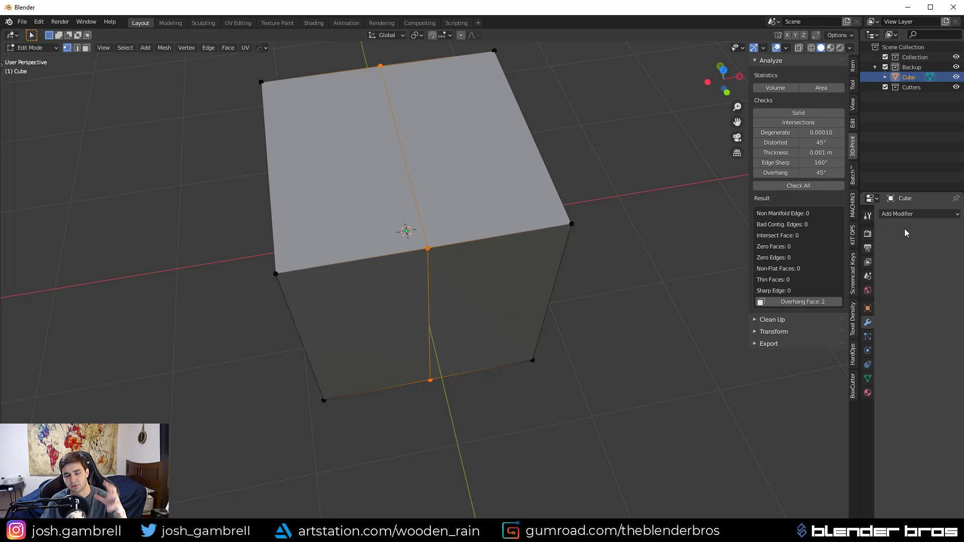
{"action": "middle_click_drag", "start_coordinate": [417, 276], "coordinate": [303, 260]}
{"action": "left_click", "coordinate": [275, 231]}
{"action": "key", "text": "g"}
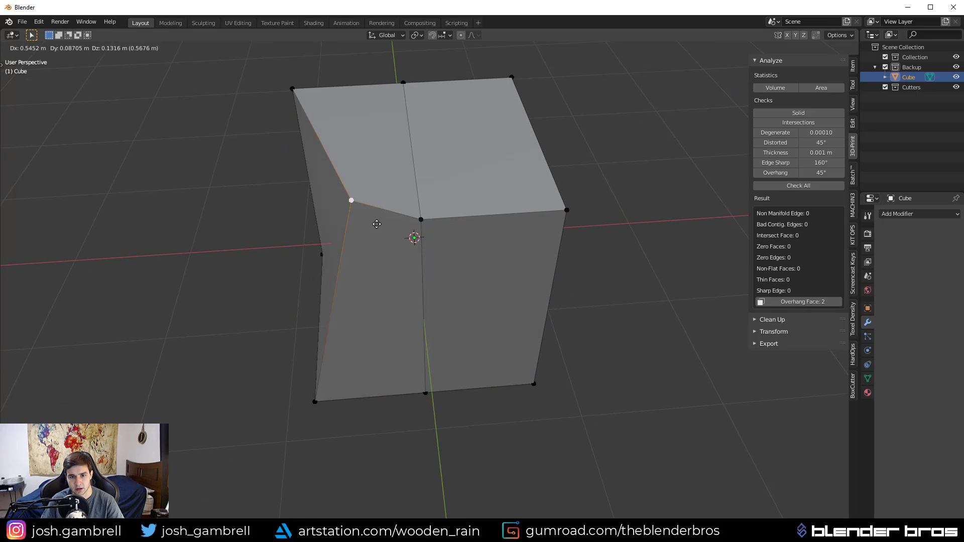
{"action": "right_click", "coordinate": [321, 229]}
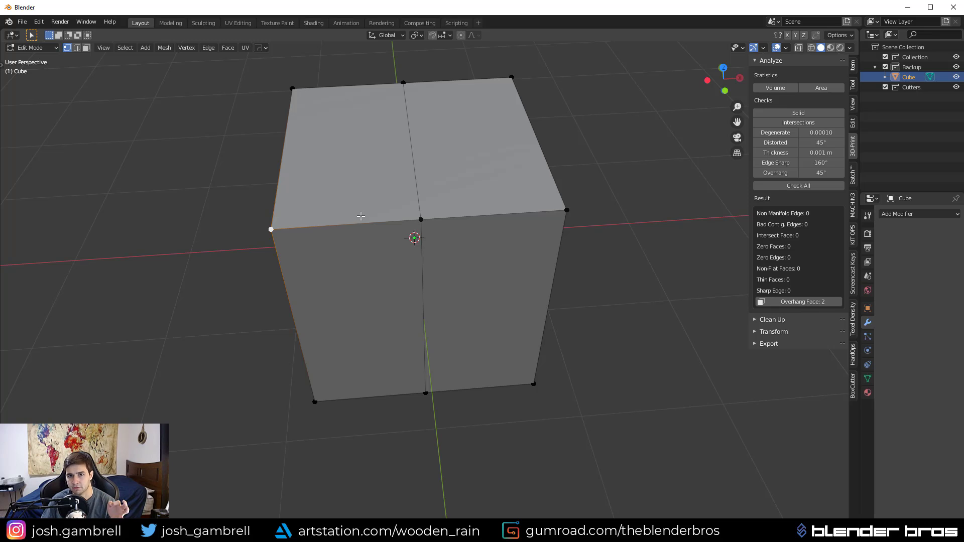
Undo the latest edits until the cube has its unapplied Mirror modifier again.
{"action": "middle_click_drag", "start_coordinate": [358, 215], "coordinate": [557, 188]}
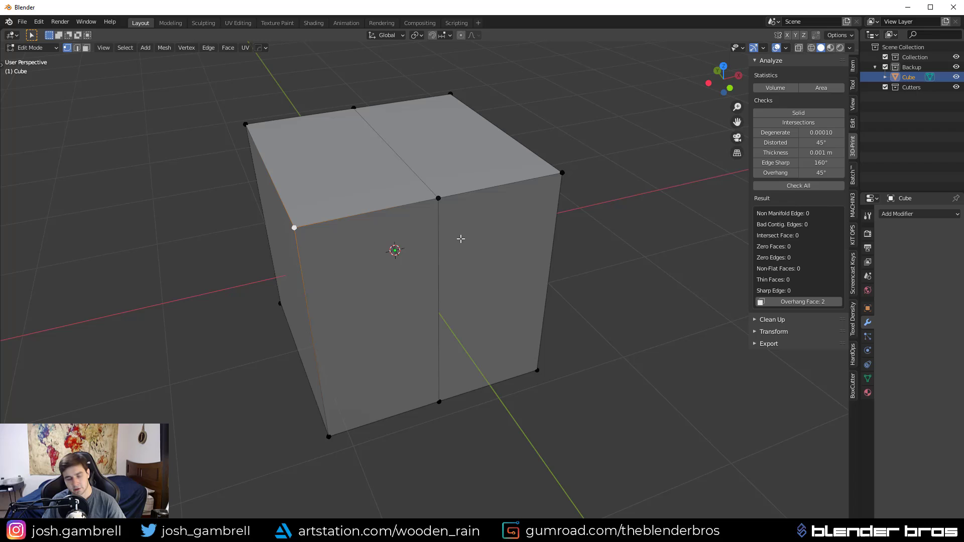
{"action": "middle_click_drag", "start_coordinate": [463, 237], "coordinate": [459, 235]}
{"action": "key", "text": "ctrl+z"}
{"action": "key", "text": "ctrl+z"}
{"action": "key", "text": "ctrl+z"}
{"action": "key", "text": "ctrl+z"}
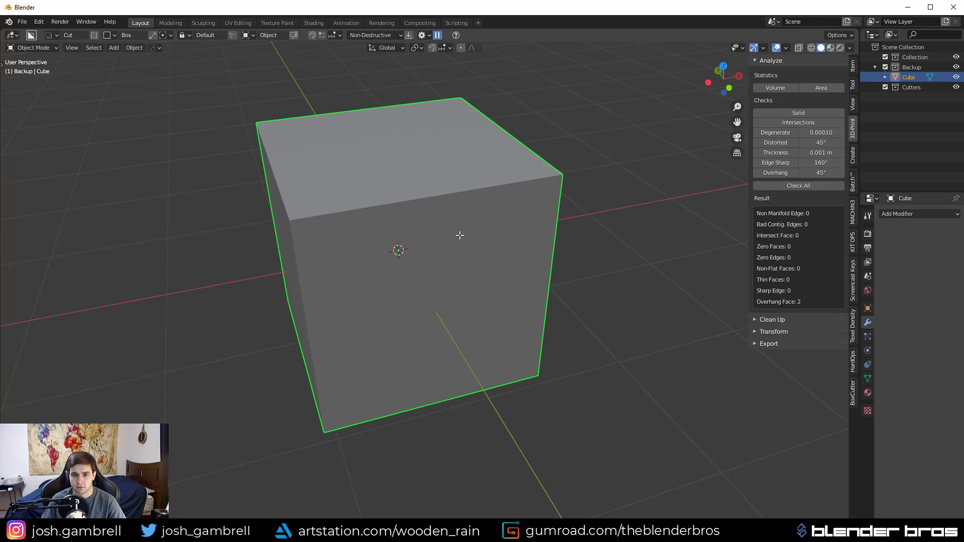
{"action": "key", "text": "ctrl+z"}
{"action": "key", "text": "ctrl+z"}
{"action": "key", "text": "ctrl+z"}
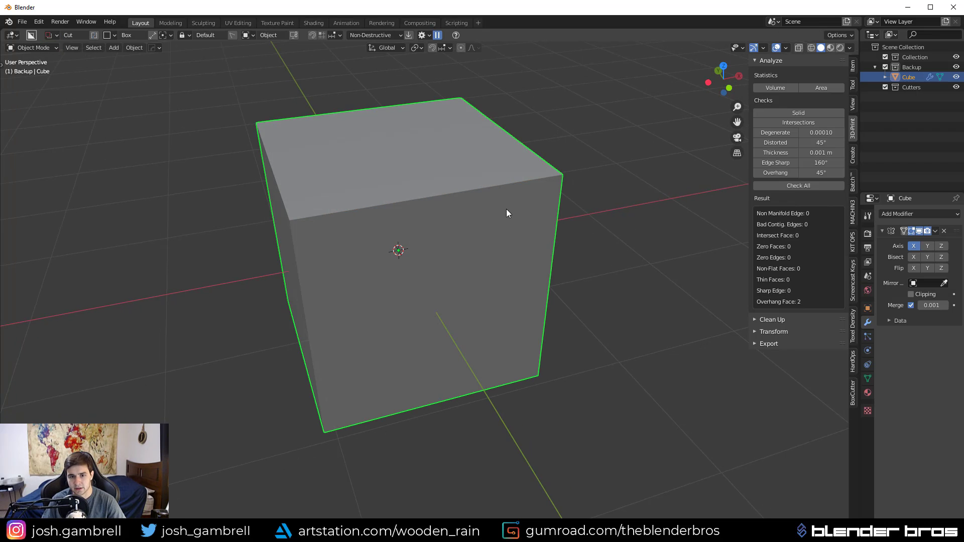
Fill the half cube's open boundary at the mirror plane with a face and return to solid-shaded Object Mode.
{"action": "middle_click_drag", "start_coordinate": [506, 209], "coordinate": [527, 221]}
{"action": "key", "text": "Tab"}
{"action": "mouse_move", "coordinate": [458, 260]}
{"action": "middle_mouse_down"}
{"action": "mouse_move", "coordinate": [400, 299]}
{"action": "mouse_move", "coordinate": [527, 264]}
{"action": "middle_mouse_up"}
{"action": "key", "text": "z"}
{"action": "left_click", "coordinate": [360, 281]}
{"action": "mouse_move", "coordinate": [360, 281]}
{"action": "middle_mouse_down"}
{"action": "mouse_move", "coordinate": [415, 271]}
{"action": "mouse_move", "coordinate": [426, 288]}
{"action": "mouse_move", "coordinate": [394, 306]}
{"action": "mouse_move", "coordinate": [436, 268]}
{"action": "middle_mouse_up"}
{"action": "key", "text": "f"}
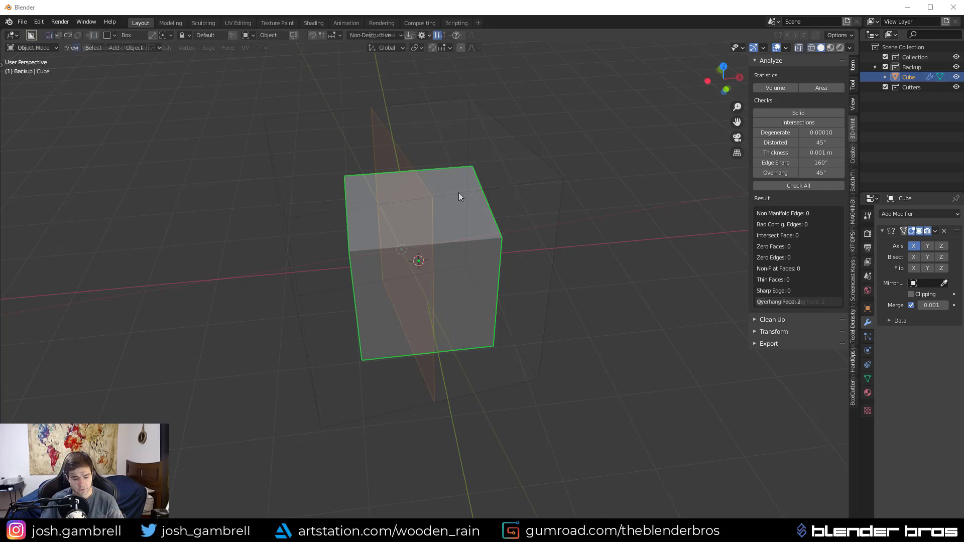
{"action": "key", "text": "alt+z"}
Add a second cube and move it along the X axis beside the mirrored cube, on its negative-X side.
{"action": "middle_click_drag", "start_coordinate": [439, 223], "coordinate": [462, 197]}
{"action": "scroll", "coordinate": [459, 198], "scroll_direction": "down", "scroll_amount": 1}
{"action": "key", "text": "shift+a"}
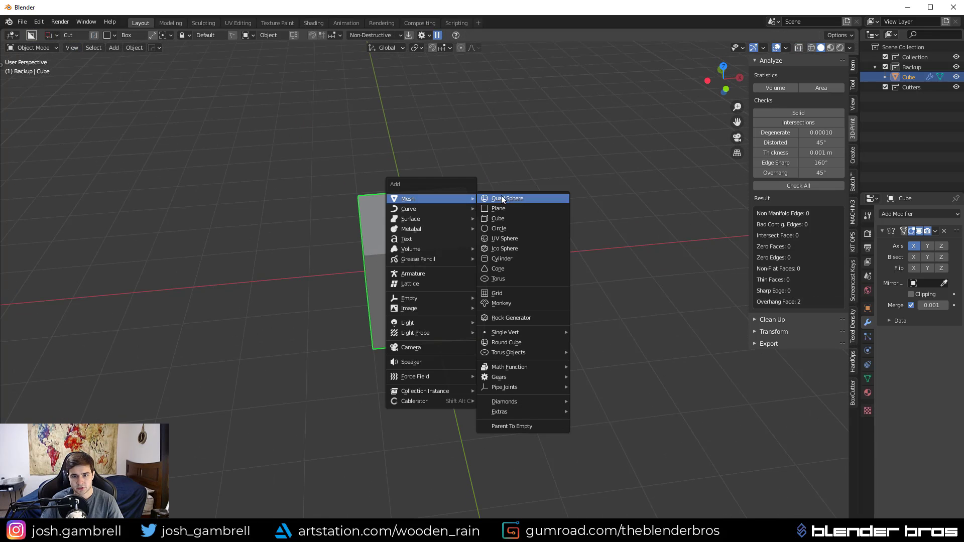
{"action": "left_click", "coordinate": [510, 217]}
{"action": "key", "text": "g"}
{"action": "key", "text": "x"}
{"action": "left_click", "coordinate": [401, 223]}
{"action": "key", "text": "KP_Decimal"}
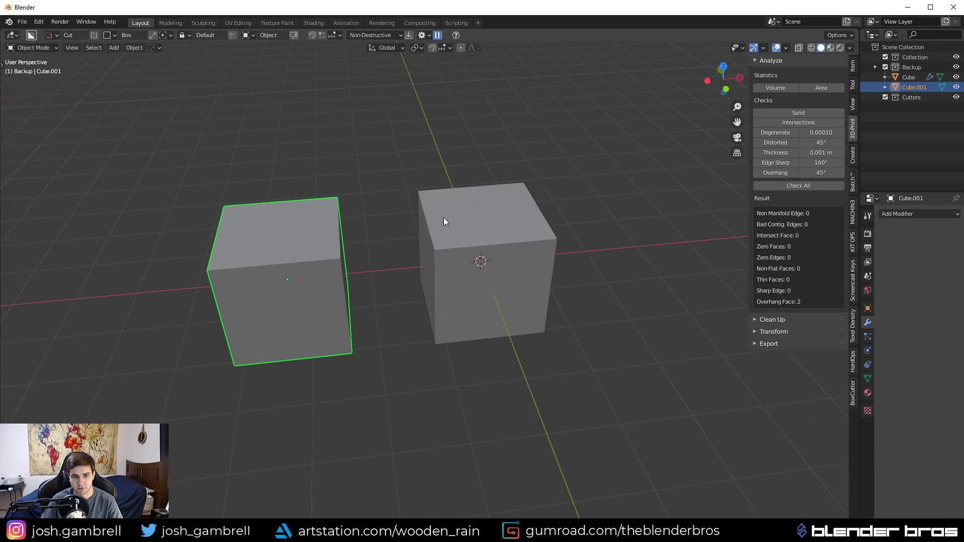
Add a centred vertical loop cut through the top and front of the second cube.
{"action": "key", "text": "Tab"}
{"action": "key", "text": "ctrl+r"}
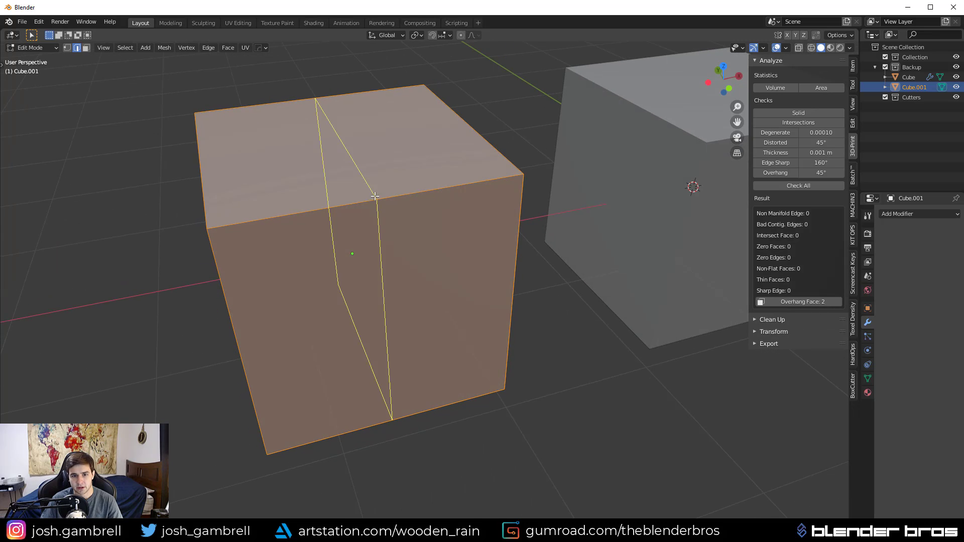
{"action": "left_click", "coordinate": [375, 198]}
{"action": "right_click", "coordinate": [353, 215]}
{"action": "middle_click_drag", "start_coordinate": [336, 199], "coordinate": [378, 204]}
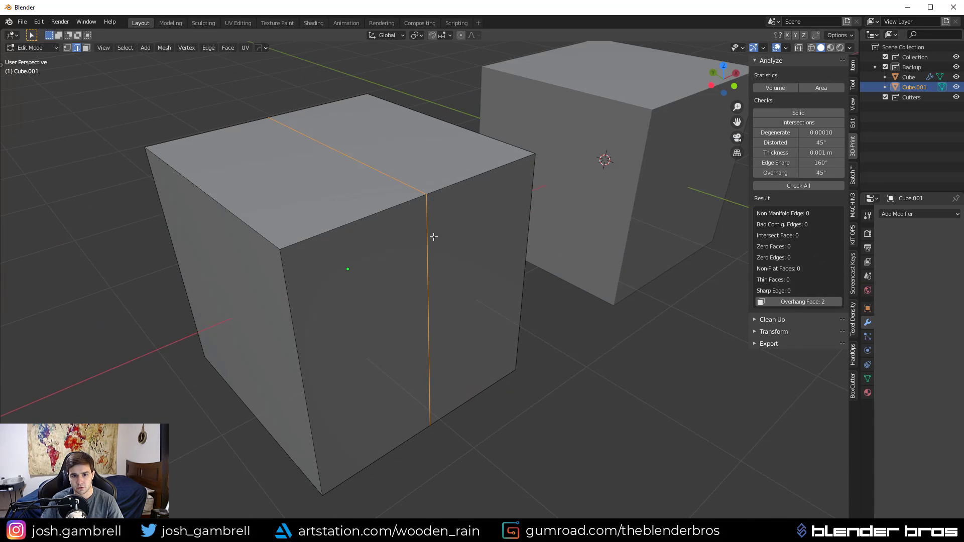
Fill the second cube's centre edge loop with an interior face and return to Object Mode.
{"action": "mouse_move", "coordinate": [430, 232]}
{"action": "middle_mouse_down"}
{"action": "mouse_move", "coordinate": [431, 280]}
{"action": "mouse_move", "coordinate": [402, 202]}
{"action": "mouse_move", "coordinate": [482, 252]}
{"action": "mouse_move", "coordinate": [354, 251]}
{"action": "middle_mouse_up"}
{"action": "key", "text": "shift+z"}
{"action": "key", "text": "f"}
{"action": "key", "text": "Tab"}
{"action": "key", "text": "shift+z"}
Try a box cut on the second cube with the interior face, inspect it closely, and undo it.
{"action": "left_click_drag", "start_coordinate": [354, 251], "coordinate": [469, 301]}
{"action": "left_click", "coordinate": [467, 339]}
{"action": "middle_click_drag", "start_coordinate": [466, 338], "coordinate": [321, 276]}
{"action": "middle_click_drag", "start_coordinate": [321, 276], "coordinate": [612, 252], "text": "shift"}
{"action": "scroll", "coordinate": [577, 292], "scroll_direction": "up", "scroll_amount": 5}
{"action": "scroll", "coordinate": [595, 285], "scroll_direction": "down", "scroll_amount": 2}
{"action": "scroll", "coordinate": [595, 285], "scroll_direction": "down", "scroll_amount": 1}
{"action": "scroll", "coordinate": [487, 277], "scroll_direction": "up", "scroll_amount": 3}
{"action": "scroll", "coordinate": [612, 252], "scroll_direction": "down", "scroll_amount": 4}
{"action": "key", "text": "ctrl+z"}
Examine the second cube's interior dividing face in wireframe with face selection, and return to Object Mode.
{"action": "key", "text": "Tab"}
{"action": "middle_click_drag", "start_coordinate": [504, 298], "coordinate": [492, 280]}
{"action": "key", "text": "3"}
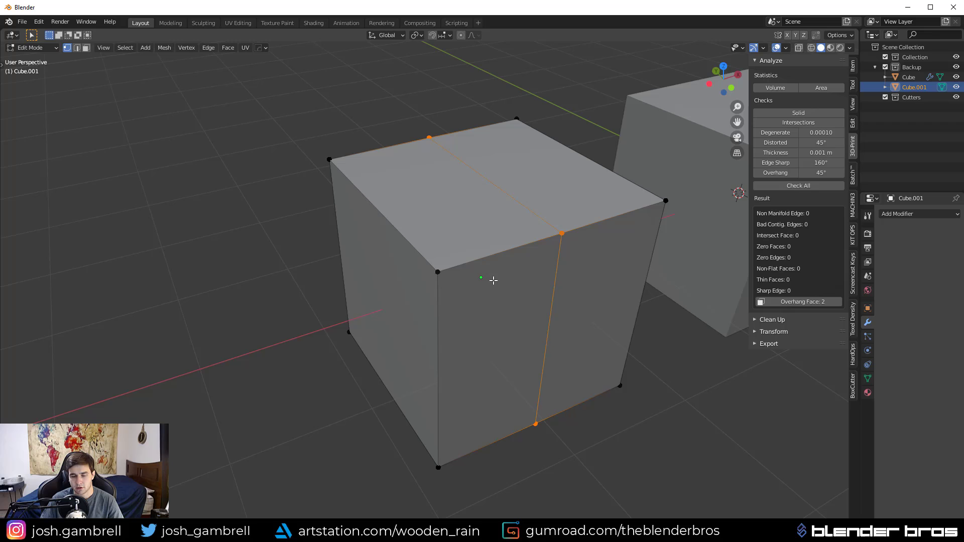
{"action": "key", "text": "z"}
{"action": "left_click", "coordinate": [422, 301]}
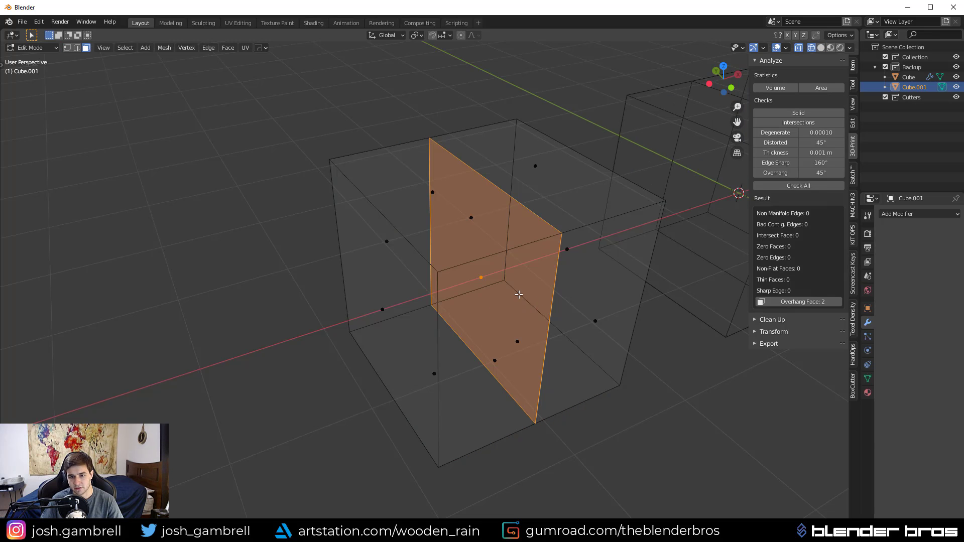
{"action": "middle_click_drag", "start_coordinate": [421, 301], "coordinate": [519, 271]}
{"action": "key", "text": "z"}
{"action": "left_click", "coordinate": [609, 248]}
{"action": "key", "text": "Tab"}
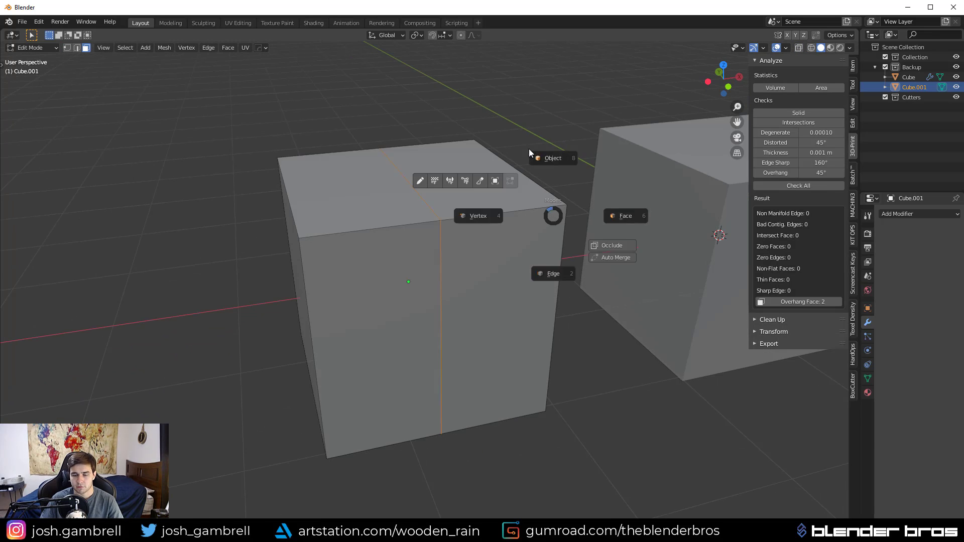
{"action": "left_click", "coordinate": [531, 153]}
Examine the cap face at the mirror plane of the mirrored cube in wireframe with face selection.
{"action": "middle_click_drag", "start_coordinate": [502, 181], "coordinate": [242, 244], "text": "shift"}
{"action": "left_click", "coordinate": [470, 276]}
{"action": "middle_click_drag", "start_coordinate": [471, 277], "coordinate": [476, 288]}
{"action": "key", "text": "Tab"}
{"action": "left_click", "coordinate": [699, 296]}
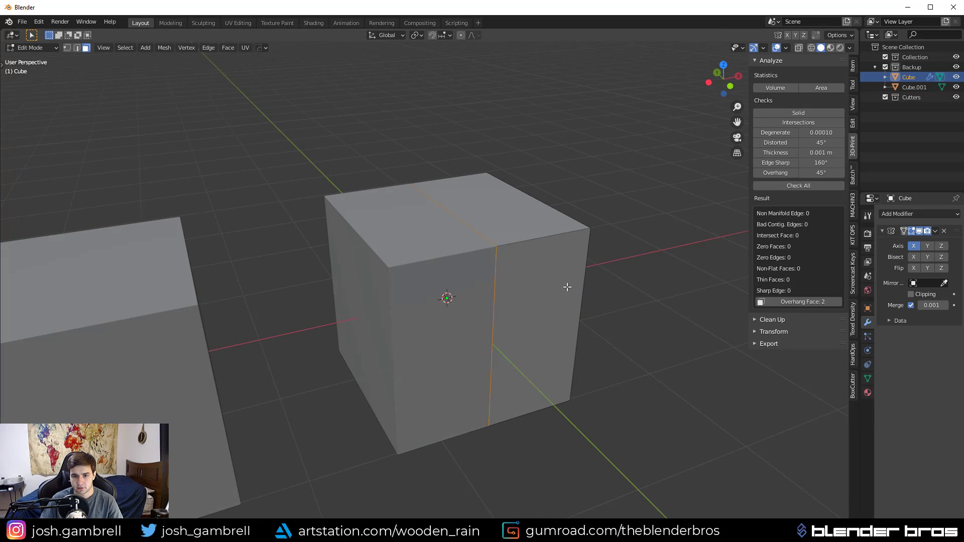
{"action": "middle_click_drag", "start_coordinate": [553, 307], "coordinate": [530, 309]}
{"action": "key", "text": "shift+z"}
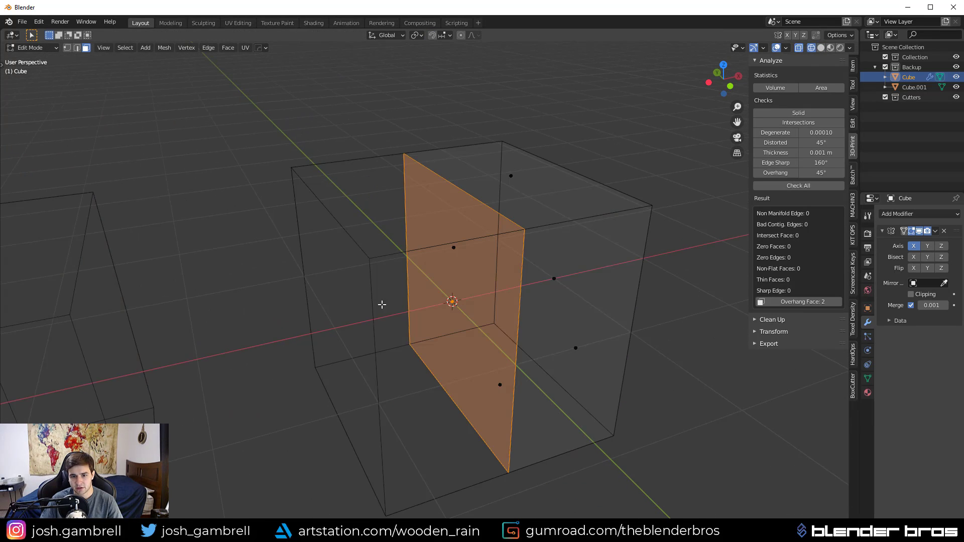
{"action": "middle_click_drag", "start_coordinate": [467, 297], "coordinate": [452, 321]}
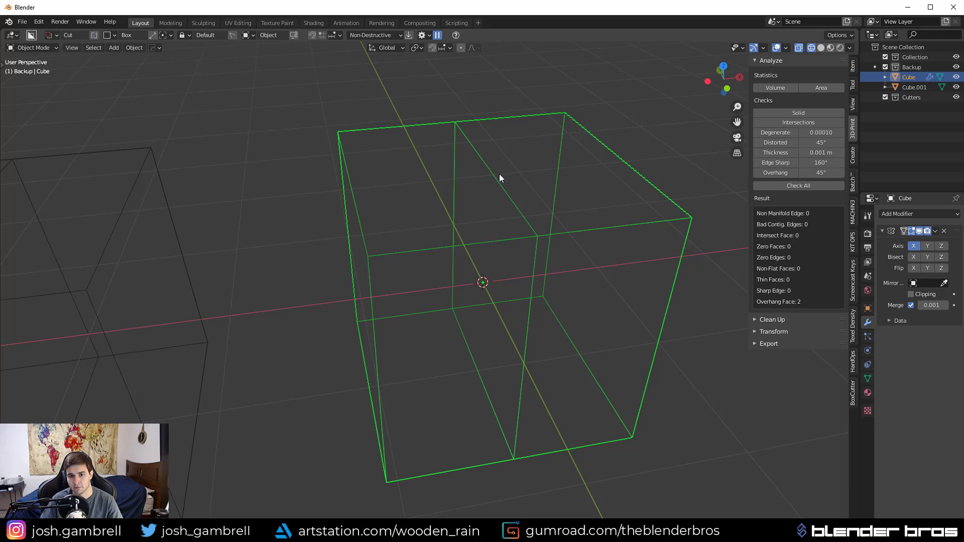
Try a rectangular box cut across the front top edge of the capped mirrored cube, and undo it.
{"action": "middle_click_drag", "start_coordinate": [499, 174], "coordinate": [502, 214]}
{"action": "key", "text": "shift+z"}
{"action": "left_click_drag", "start_coordinate": [477, 214], "coordinate": [627, 298]}
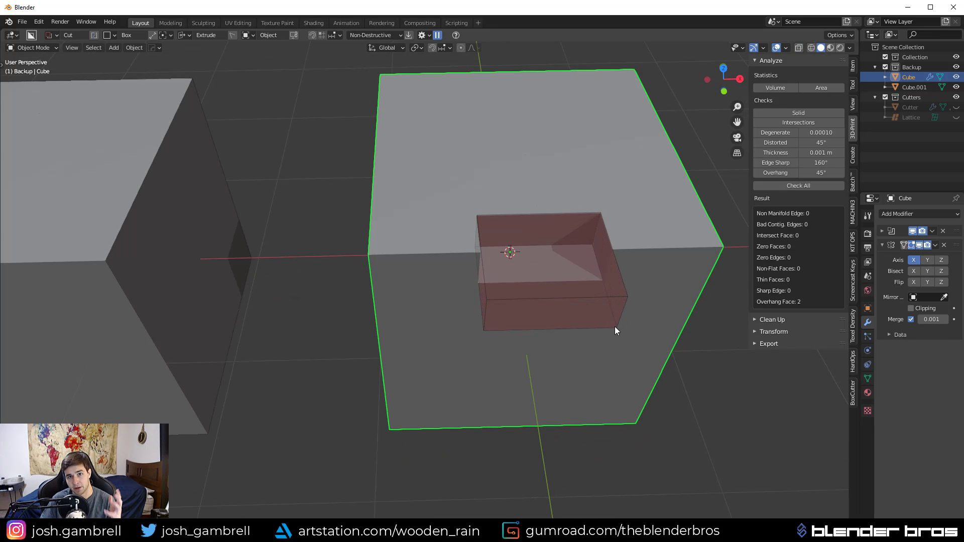
{"action": "left_click", "coordinate": [615, 330]}
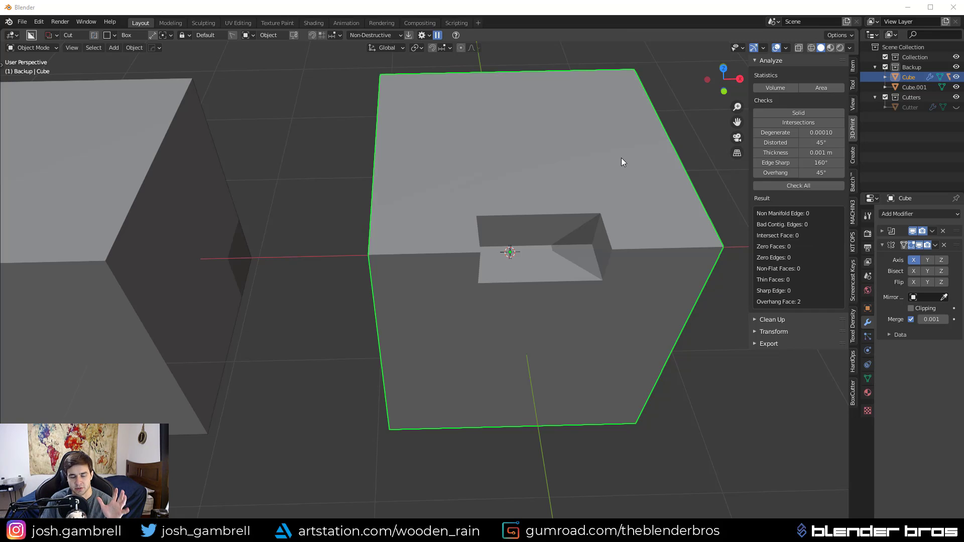
{"action": "middle_click_drag", "start_coordinate": [619, 157], "coordinate": [738, 117]}
{"action": "key", "text": "ctrl+z"}
Try moving the front top corner vertex on the second cube's negative-X side, cancel the move and return to Object Mode.
{"action": "left_click", "coordinate": [432, 171]}
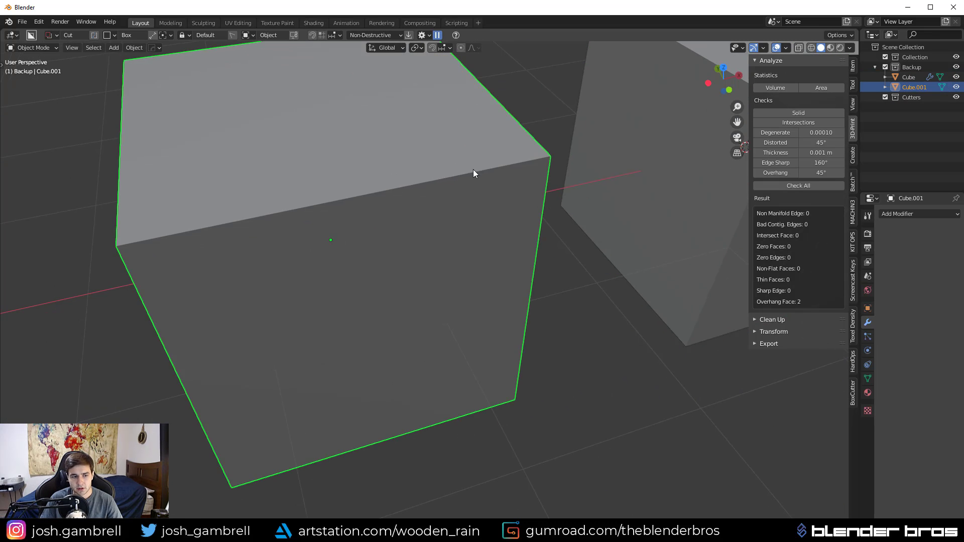
{"action": "middle_click_drag", "start_coordinate": [473, 170], "coordinate": [496, 172]}
{"action": "scroll", "coordinate": [487, 168], "scroll_direction": "down", "scroll_amount": 4}
{"action": "scroll", "coordinate": [496, 174], "scroll_direction": "up", "scroll_amount": 2}
{"action": "key", "text": "Tab"}
{"action": "left_click", "coordinate": [372, 224]}
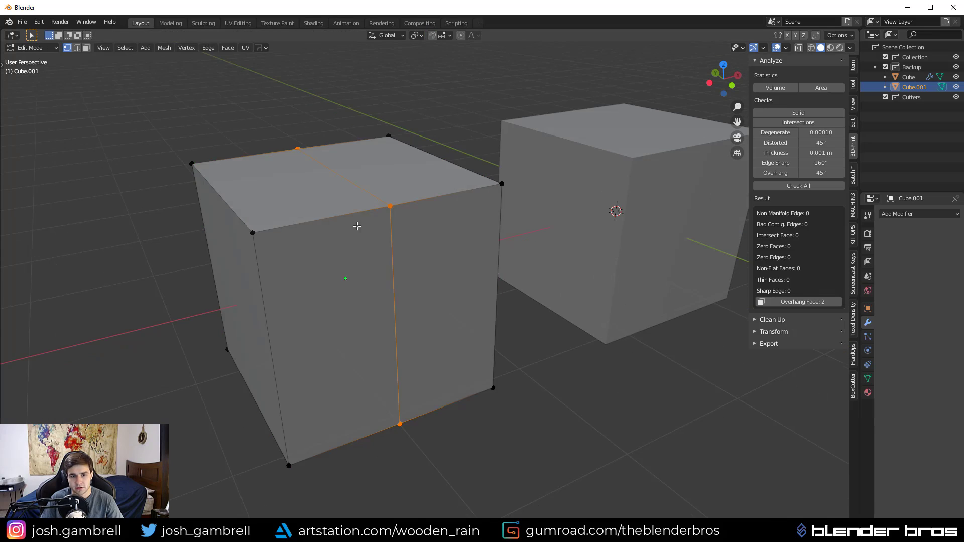
{"action": "middle_click_drag", "start_coordinate": [357, 226], "coordinate": [323, 241]}
{"action": "scroll", "coordinate": [336, 235], "scroll_direction": "down", "scroll_amount": 2}
{"action": "key", "text": "alt+a"}
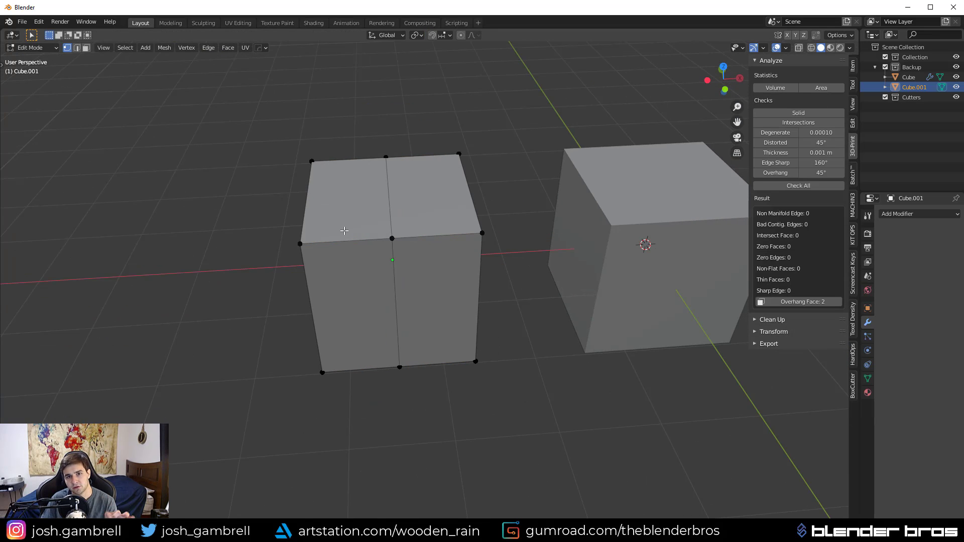
{"action": "left_click", "coordinate": [300, 244]}
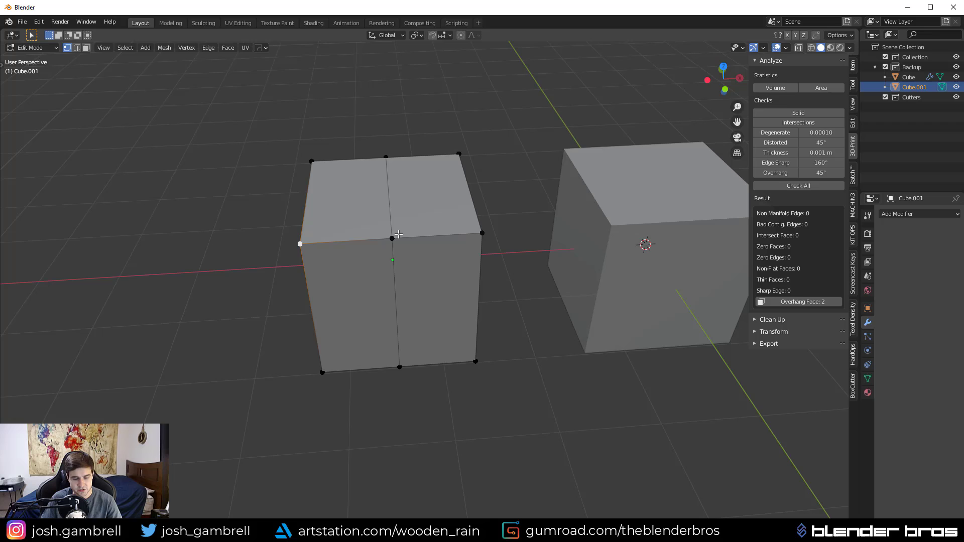
{"action": "key", "text": "g"}
{"action": "right_click", "coordinate": [324, 218]}
{"action": "key", "text": "Tab"}
Examine the mirrored cube's capped half mesh in Edit Mode for comparison, and return to Object Mode.
{"action": "left_click", "coordinate": [661, 217]}
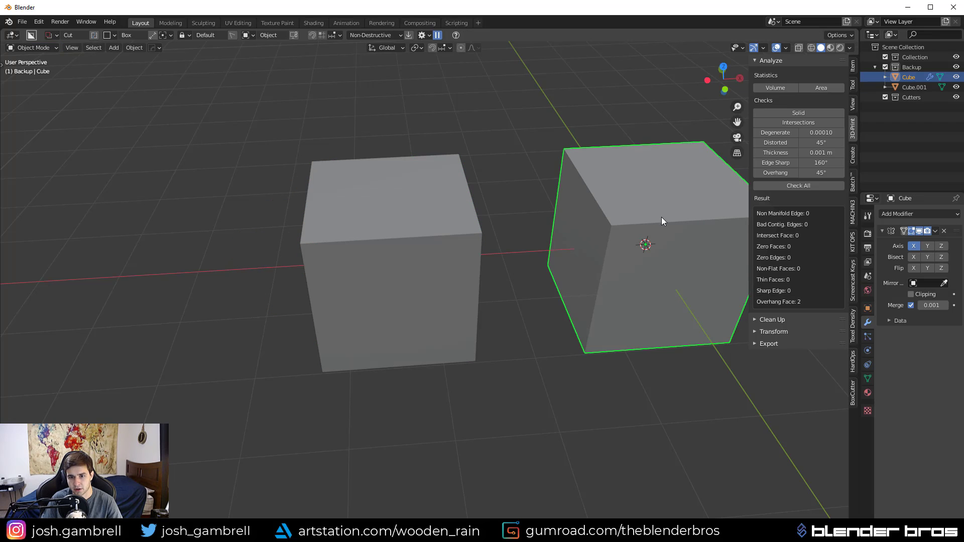
{"action": "middle_click_drag", "start_coordinate": [587, 239], "coordinate": [441, 273], "text": "shift"}
{"action": "key", "text": "Tab"}
{"action": "left_click", "coordinate": [468, 284]}
{"action": "scroll", "coordinate": [441, 273], "scroll_direction": "up", "scroll_amount": 2}
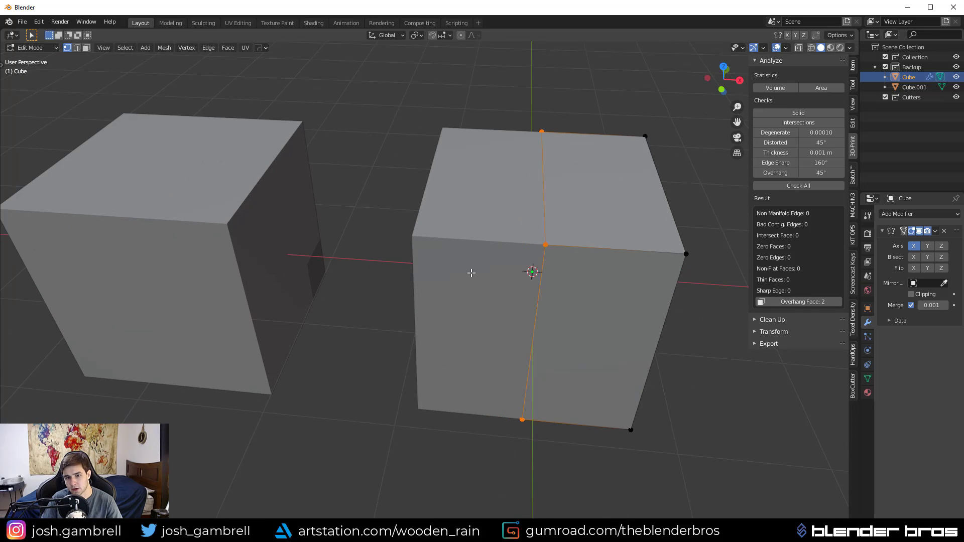
{"action": "key", "text": "Tab"}
Try applying the capped cube's Mirror modifier and inspect the resulting mesh in Edit Mode.
{"action": "left_click", "coordinate": [934, 231]}
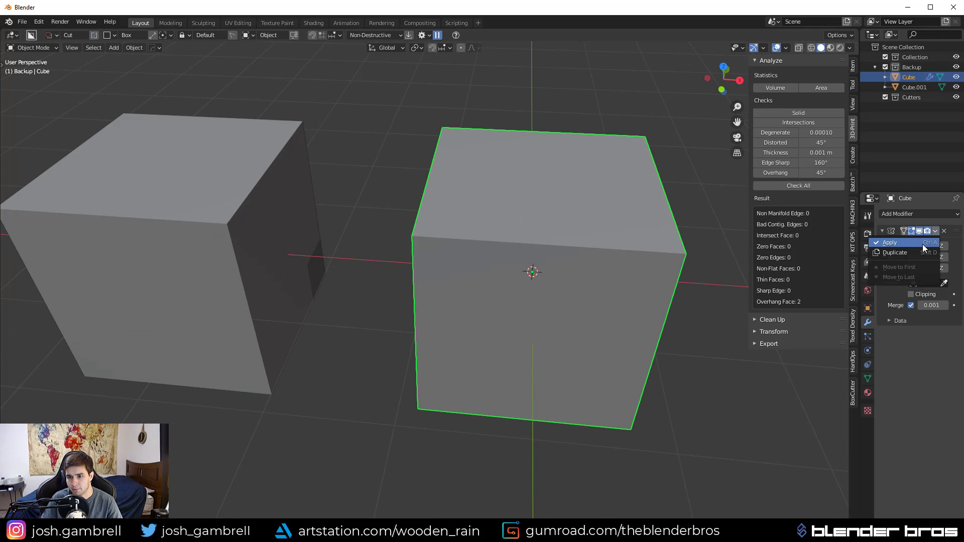
{"action": "left_click", "coordinate": [922, 243]}
{"action": "key", "text": "Tab"}
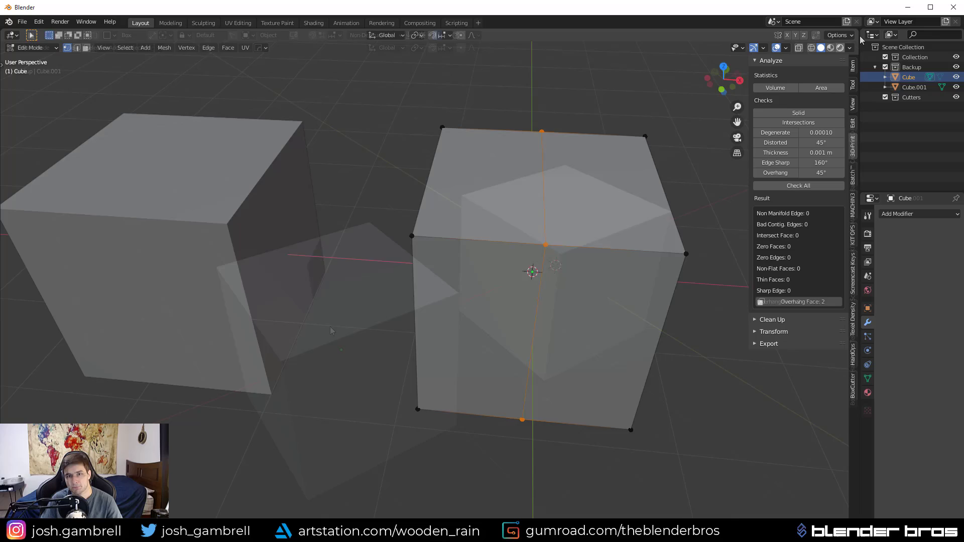
{"action": "key", "text": "Tab"}
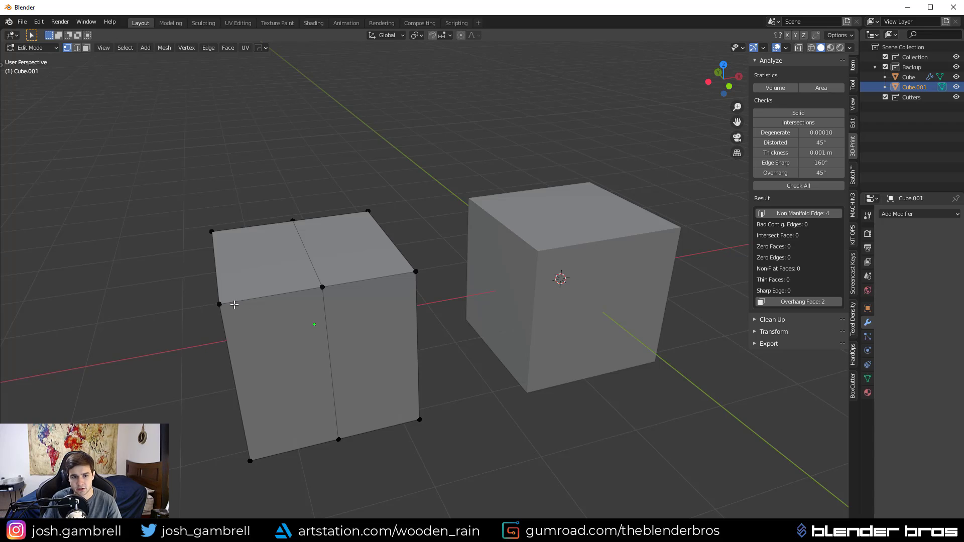
Repeat the attempt to move the second cube's front top corner vertex, and cancel it.
{"action": "left_click", "coordinate": [218, 307]}
{"action": "key", "text": "g"}
{"action": "right_click", "coordinate": [251, 301]}
{"action": "middle_click_drag", "start_coordinate": [332, 310], "coordinate": [369, 317]}
{"action": "scroll", "coordinate": [374, 306], "scroll_direction": "up", "scroll_amount": 3}
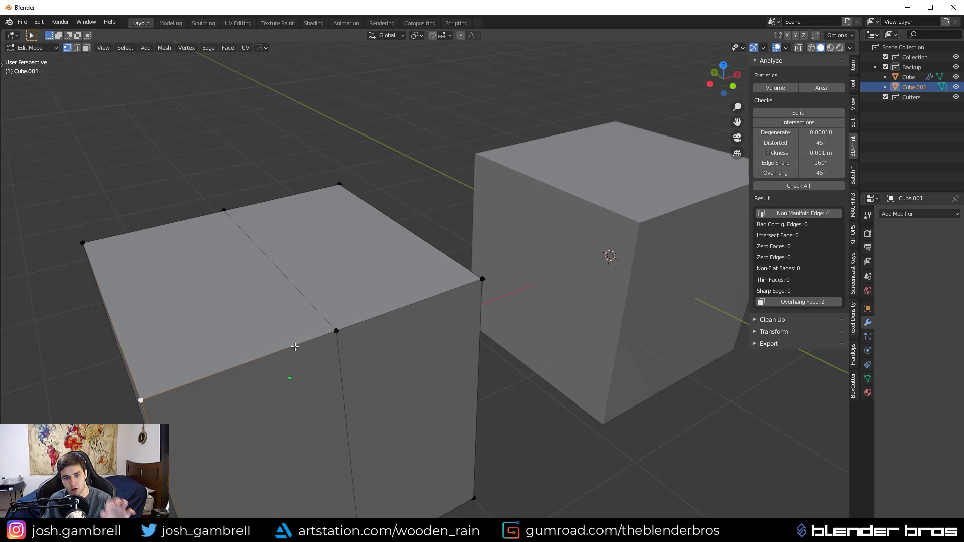
{"action": "scroll", "coordinate": [301, 346], "scroll_direction": "down", "scroll_amount": 4}
Highlight the second cube's non-manifold edges from the 3D-Print results in wireframe and examine them.
{"action": "key", "text": "Tab"}
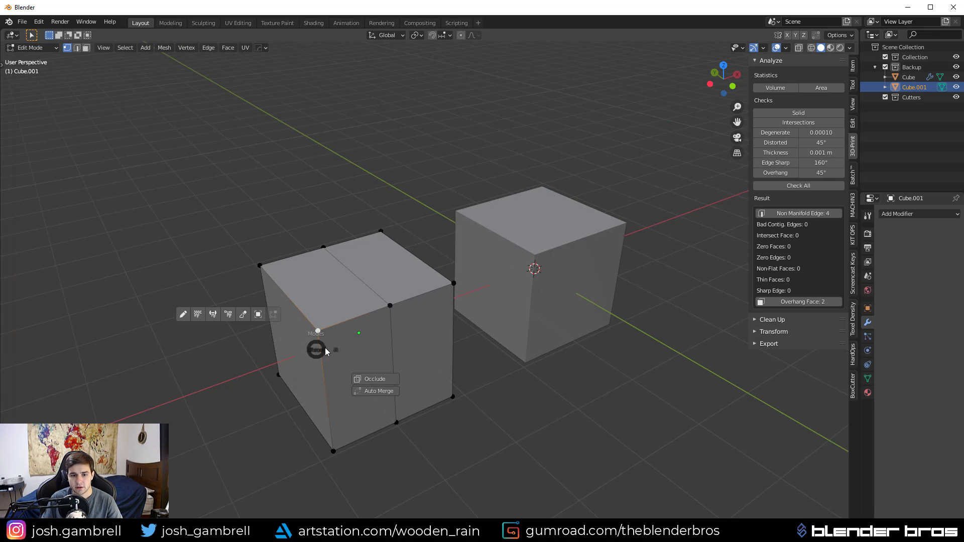
{"action": "left_click", "coordinate": [411, 351]}
{"action": "key", "text": "shift+z"}
{"action": "scroll", "coordinate": [316, 361], "scroll_direction": "up", "scroll_amount": 3}
{"action": "middle_click_drag", "start_coordinate": [309, 369], "coordinate": [385, 341]}
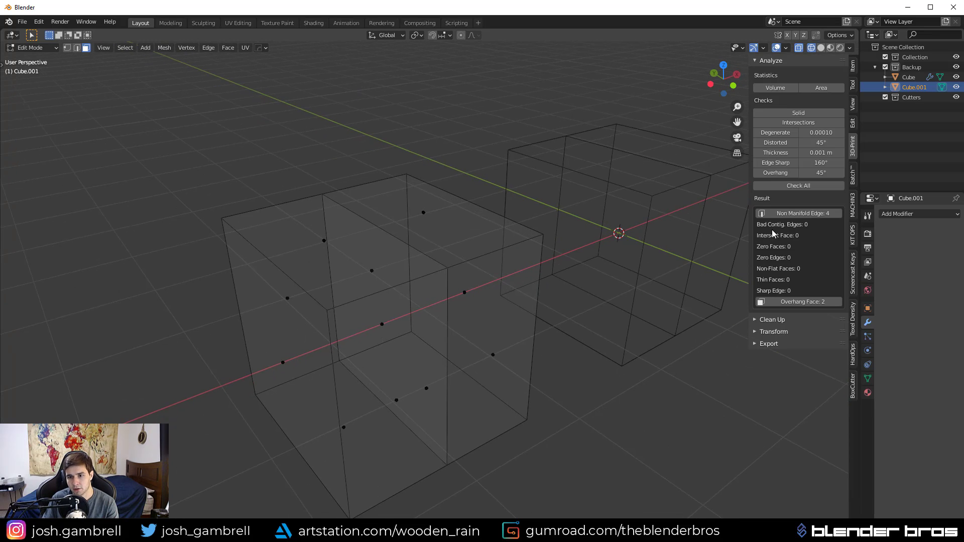
{"action": "left_click", "coordinate": [781, 215]}
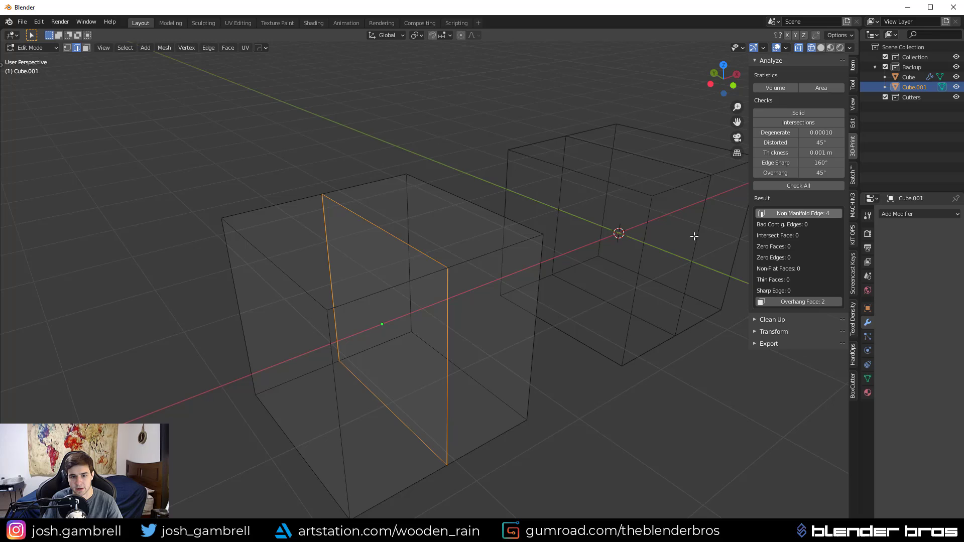
{"action": "mouse_move", "coordinate": [406, 334]}
{"action": "middle_mouse_down"}
{"action": "mouse_move", "coordinate": [366, 338]}
{"action": "mouse_move", "coordinate": [419, 328]}
{"action": "mouse_move", "coordinate": [394, 351]}
{"action": "mouse_move", "coordinate": [348, 345]}
{"action": "middle_mouse_up"}
Delete the interior dividing face of the second cube in wireframe with face selection.
{"action": "key", "text": "z"}
{"action": "left_click", "coordinate": [585, 381]}
{"action": "key", "text": "z"}
{"action": "left_click", "coordinate": [214, 349]}
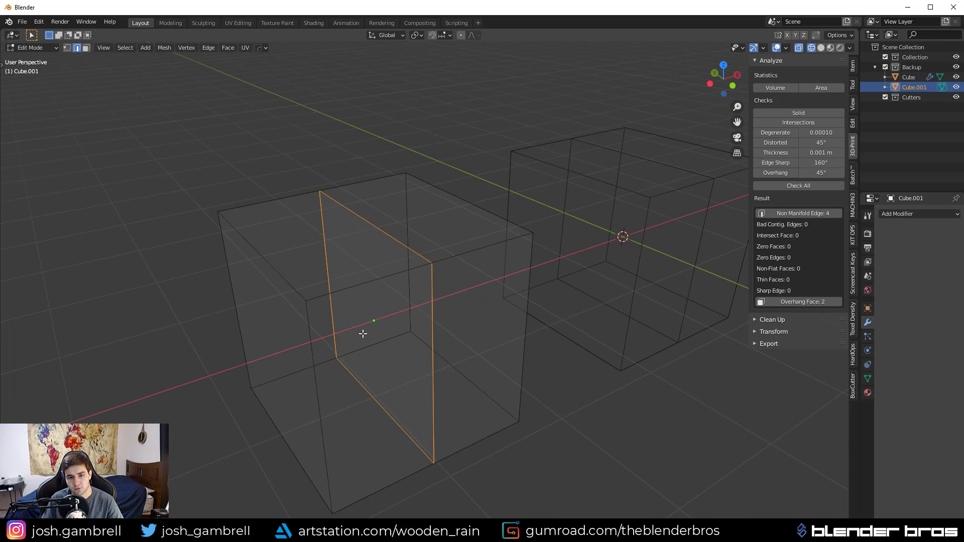
{"action": "left_click", "coordinate": [379, 325]}
{"action": "key", "text": "z"}
{"action": "key", "text": "z"}
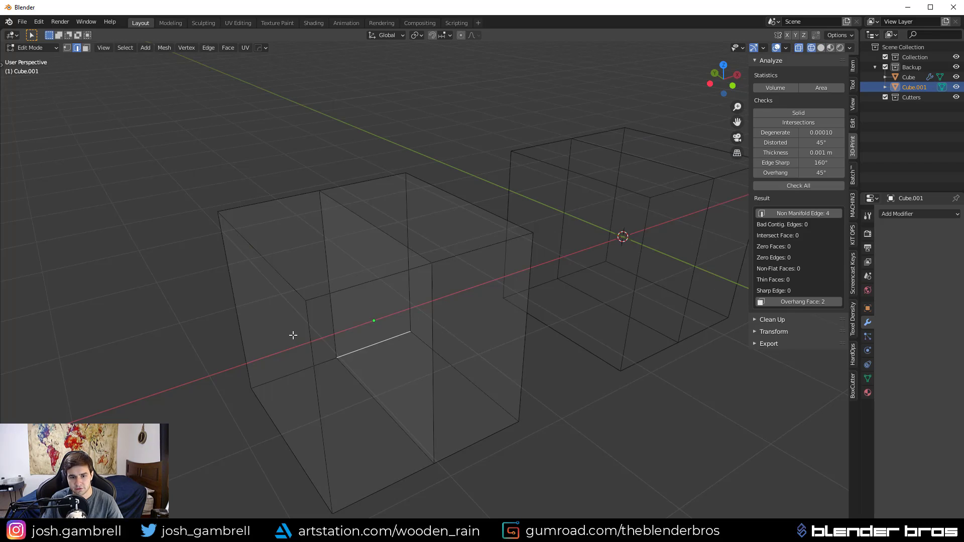
{"action": "key", "text": "Tab"}
{"action": "left_click", "coordinate": [382, 318]}
{"action": "key", "text": "x"}
{"action": "left_click", "coordinate": [399, 321]}
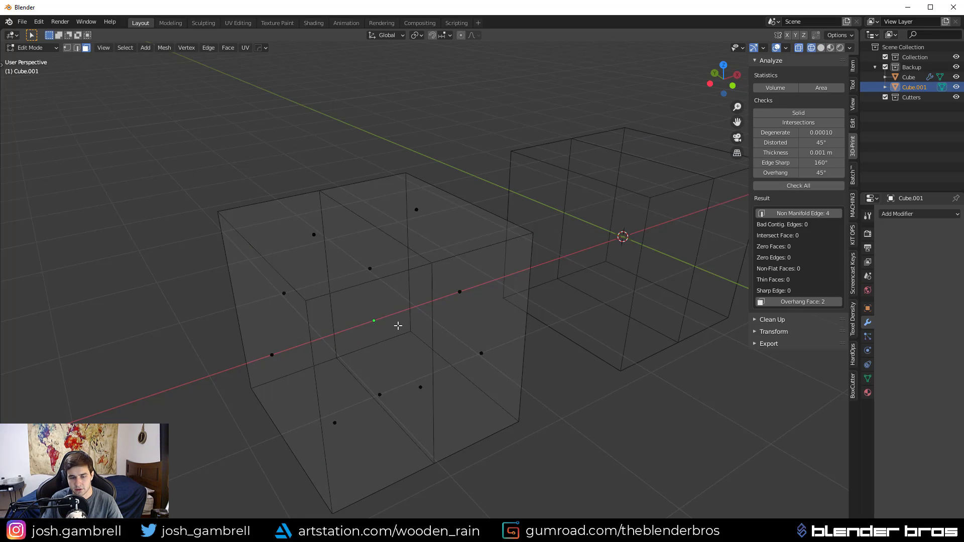
Rerun all 3D-Print checks on the second cube and return to solid-shaded Object Mode.
{"action": "left_click", "coordinate": [806, 187]}
{"action": "middle_click_drag", "start_coordinate": [574, 260], "coordinate": [333, 359]}
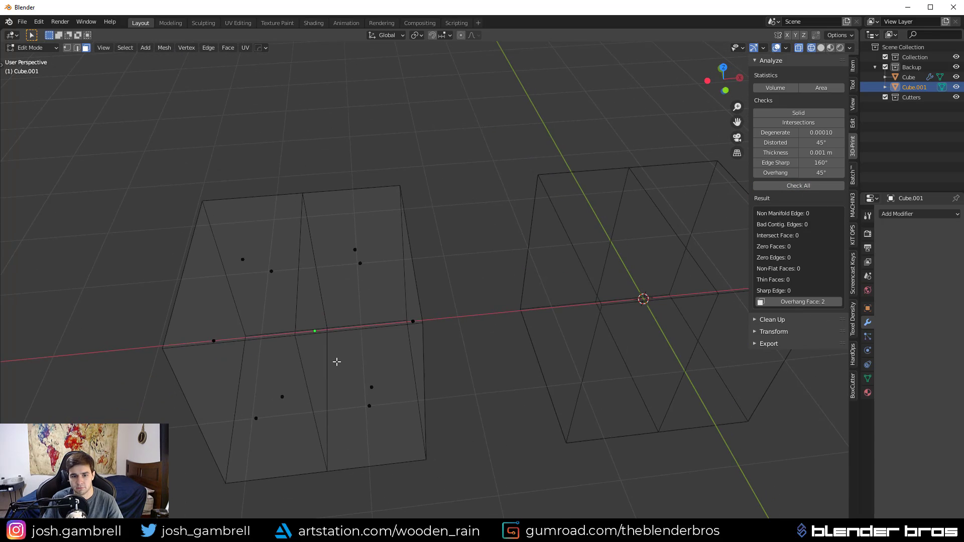
{"action": "key", "text": "Tab"}
{"action": "key", "text": "z"}
Try a rectangular box cut across the front top edge of the second cube, and cancel it.
{"action": "middle_click_drag", "start_coordinate": [480, 322], "coordinate": [367, 353]}
{"action": "left_click_drag", "start_coordinate": [282, 330], "coordinate": [387, 400]}
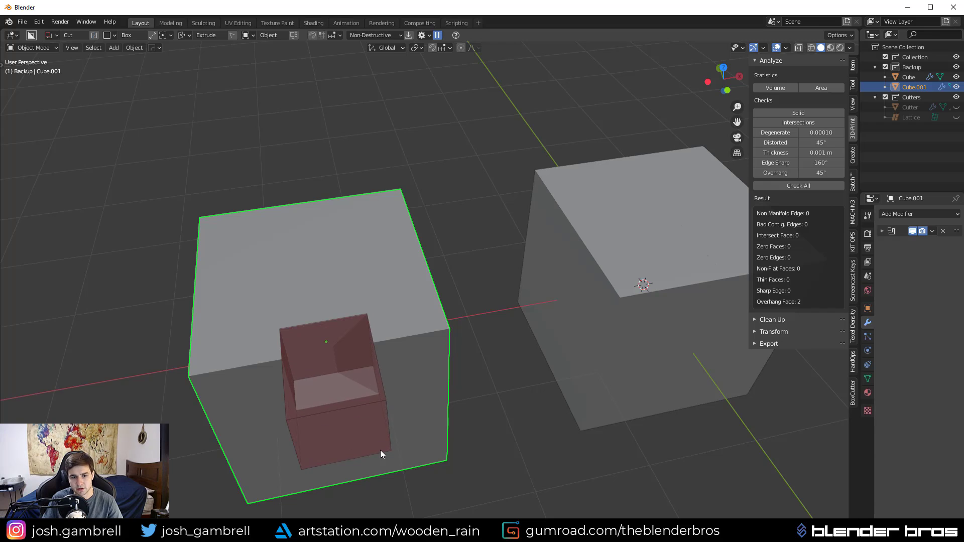
{"action": "right_click", "coordinate": [379, 444]}
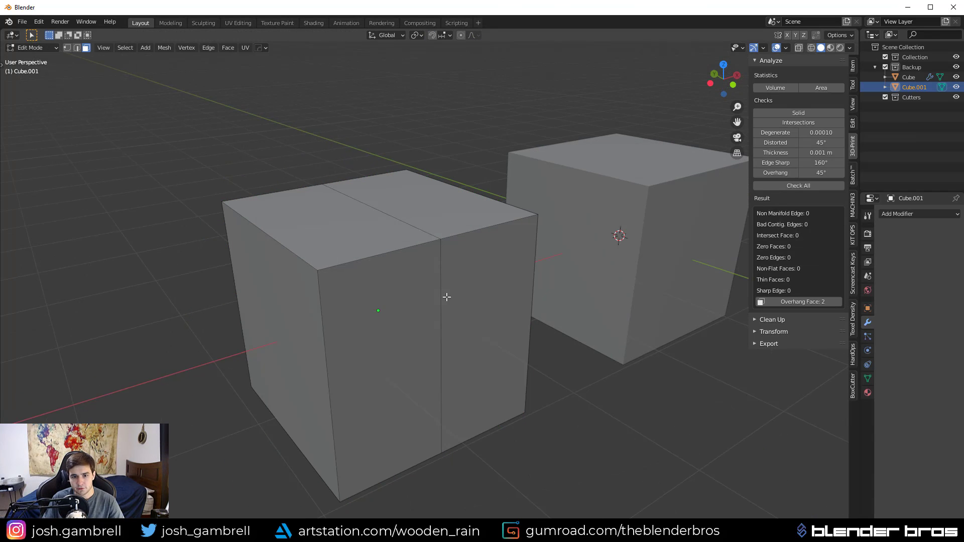
Inspect the inside of the second cube in wireframe and return to solid-shaded Object Mode.
{"action": "key", "text": "shift+z"}
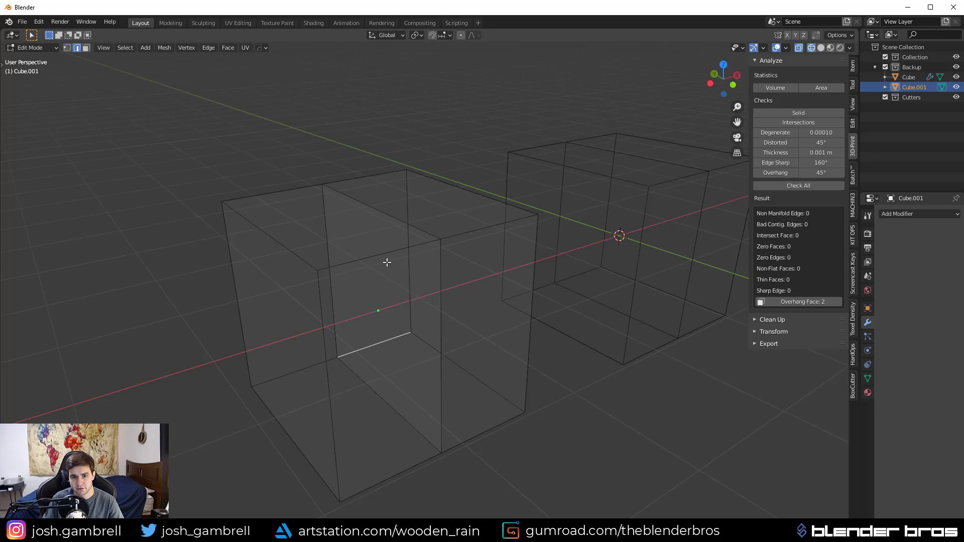
{"action": "key", "text": "Tab"}
{"action": "key", "text": "shift+z"}
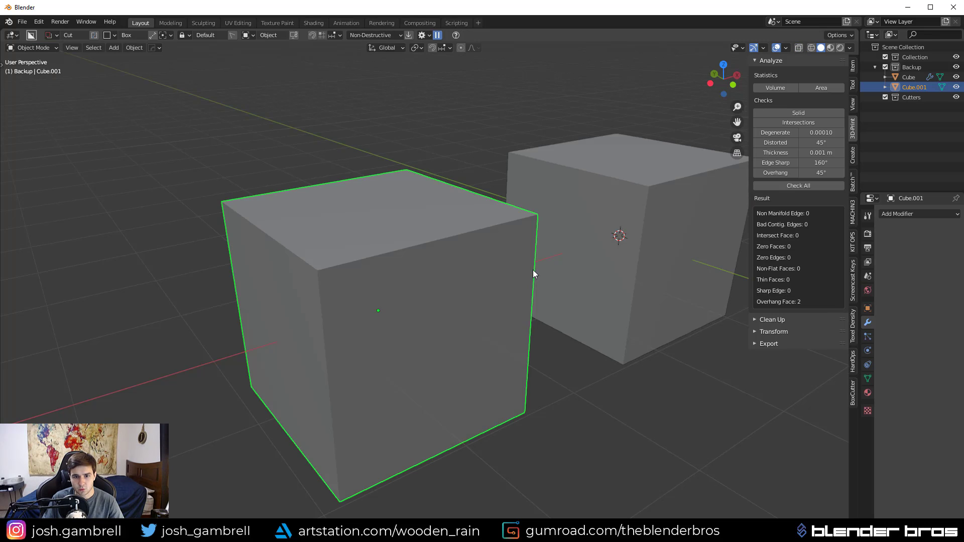
Cut a rectangular box notch into the front top edge of the second cube, examine it, and undo the cut.
{"action": "middle_click_drag", "start_coordinate": [532, 271], "coordinate": [321, 286]}
{"action": "left_click_drag", "start_coordinate": [352, 323], "coordinate": [446, 305]}
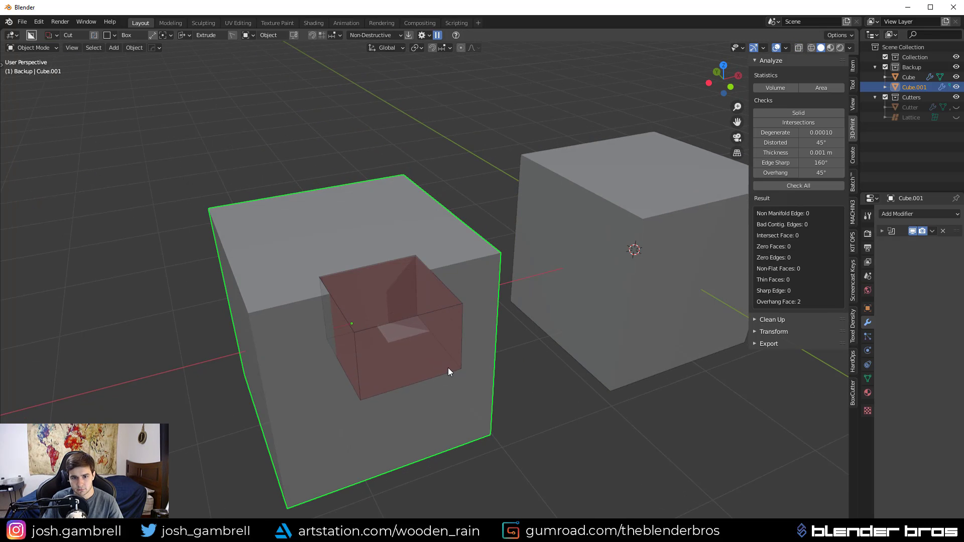
{"action": "left_click", "coordinate": [448, 368]}
{"action": "middle_click_drag", "start_coordinate": [448, 367], "coordinate": [481, 299]}
{"action": "scroll", "coordinate": [522, 309], "scroll_direction": "up", "scroll_amount": 4}
{"action": "scroll", "coordinate": [481, 300], "scroll_direction": "down", "scroll_amount": 5}
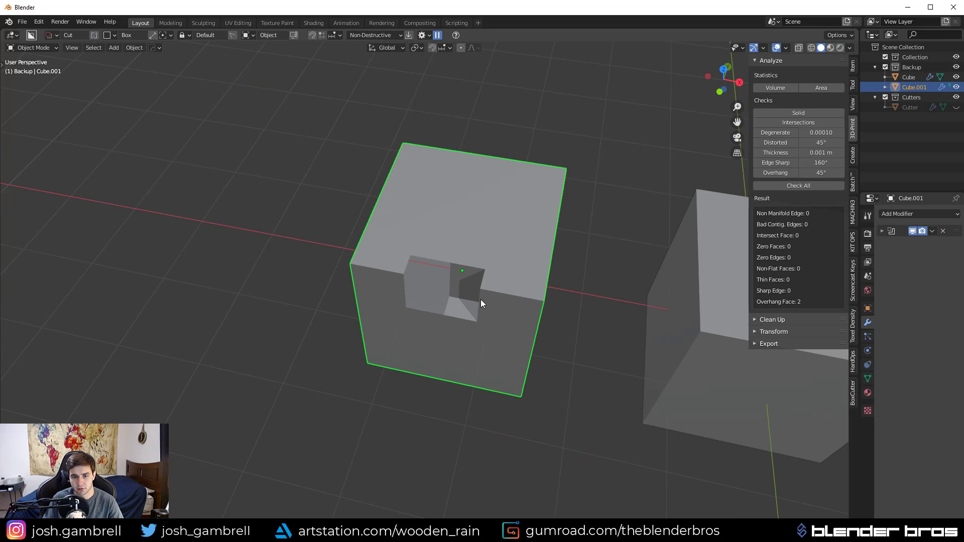
{"action": "key", "text": "ctrl+z"}
Select the mirrored cube, cut a rectangular box across its front top edge, and undo the cut.
{"action": "mouse_move", "coordinate": [623, 282]}
{"action": "middle_mouse_down", "text": "shift"}
{"action": "mouse_move", "coordinate": [257, 237]}
{"action": "mouse_move", "coordinate": [414, 290]}
{"action": "middle_mouse_up", "text": "shift"}
{"action": "left_click", "coordinate": [400, 305]}
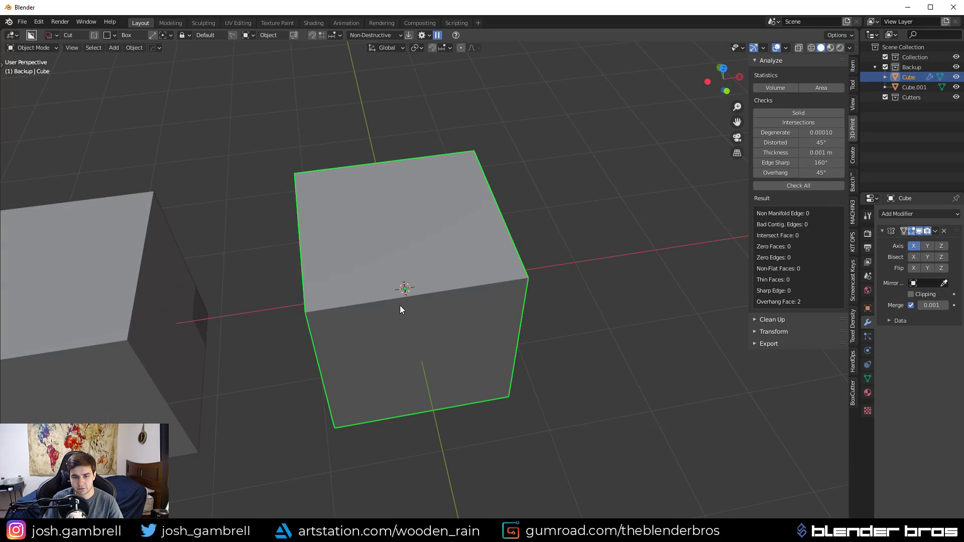
{"action": "scroll", "coordinate": [400, 305], "scroll_direction": "up", "scroll_amount": 4}
{"action": "left_click_drag", "start_coordinate": [337, 298], "coordinate": [529, 339]}
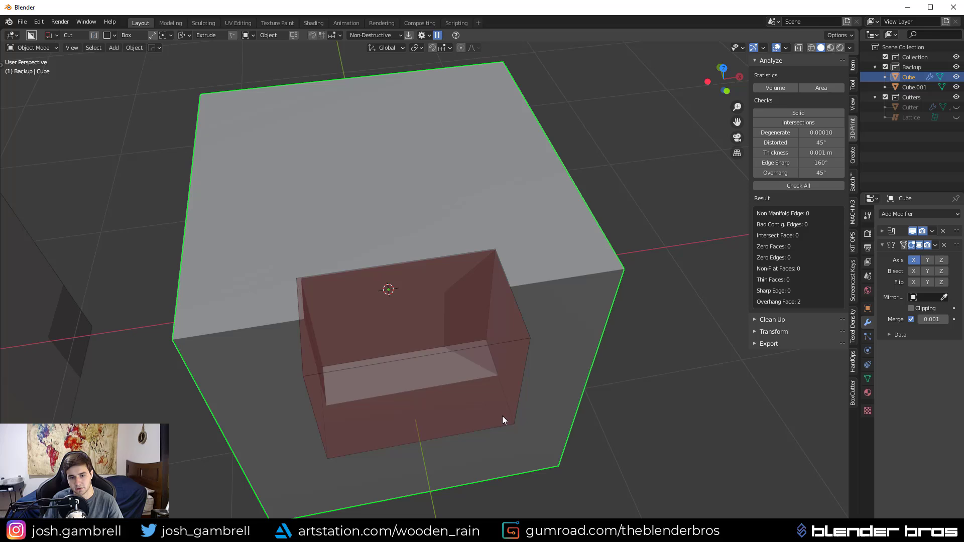
{"action": "left_click", "coordinate": [499, 411]}
{"action": "middle_click_drag", "start_coordinate": [499, 411], "coordinate": [521, 322]}
{"action": "key", "text": "ctrl+z"}
{"action": "middle_click_drag", "start_coordinate": [491, 256], "coordinate": [497, 276]}
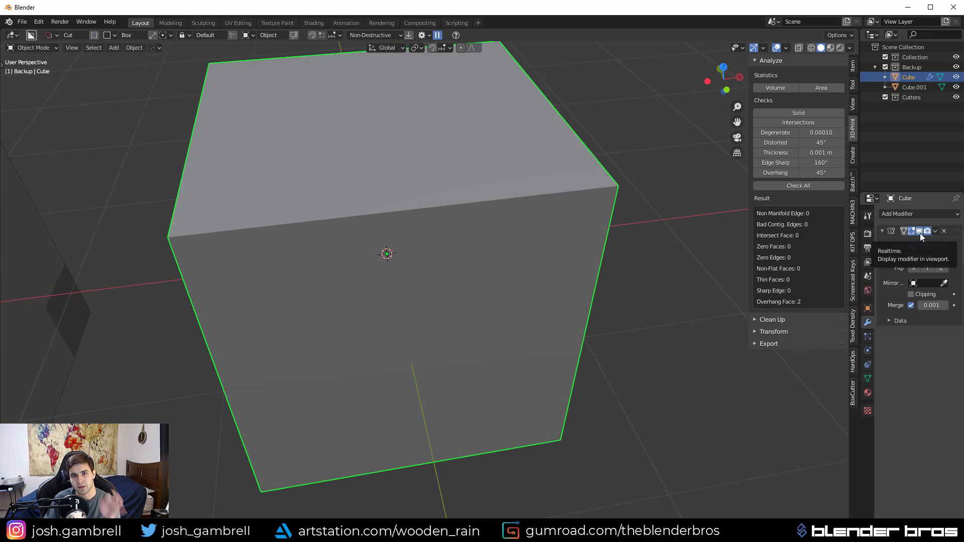
Examine the mirrored cube's editable half and centre seam in Edit Mode, and clear the selection.
{"action": "key", "text": "Tab"}
{"action": "left_click", "coordinate": [351, 264]}
{"action": "scroll", "coordinate": [347, 269], "scroll_direction": "down", "scroll_amount": 5}
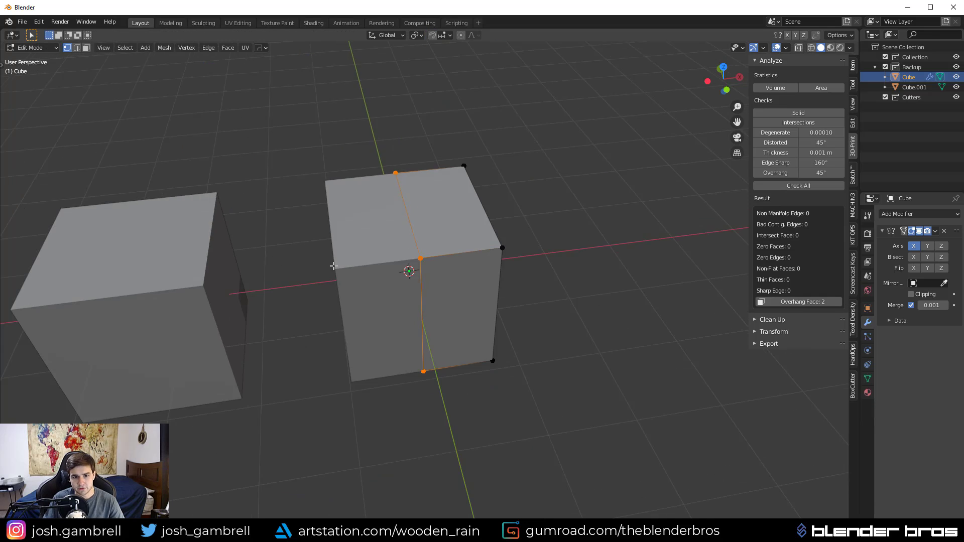
{"action": "middle_click_drag", "start_coordinate": [328, 278], "coordinate": [312, 281]}
{"action": "scroll", "coordinate": [312, 281], "scroll_direction": "up", "scroll_amount": 3}
{"action": "key", "text": "alt+a"}
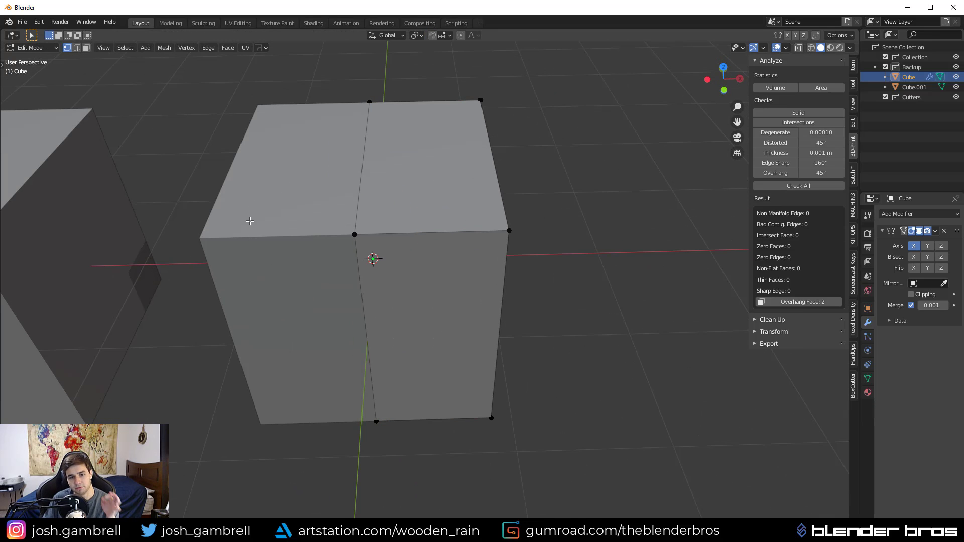
Remove the Mirror modifier from the mirrored cube, examine the remaining half, and undo the removal.
{"action": "left_click", "coordinate": [944, 231]}
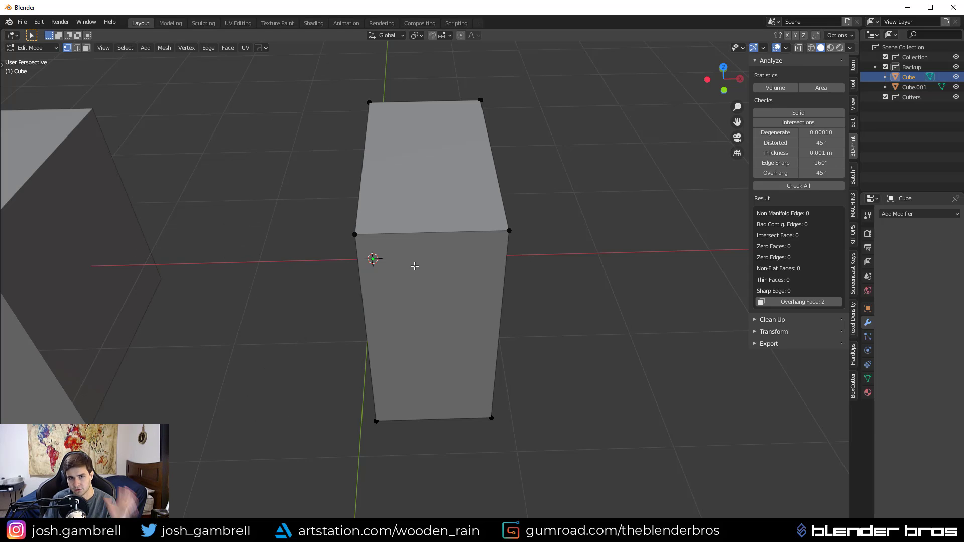
{"action": "middle_click_drag", "start_coordinate": [421, 269], "coordinate": [378, 271]}
{"action": "key", "text": "ctrl+z"}
{"action": "key", "text": "ctrl+z"}
{"action": "key", "text": "ctrl+z"}
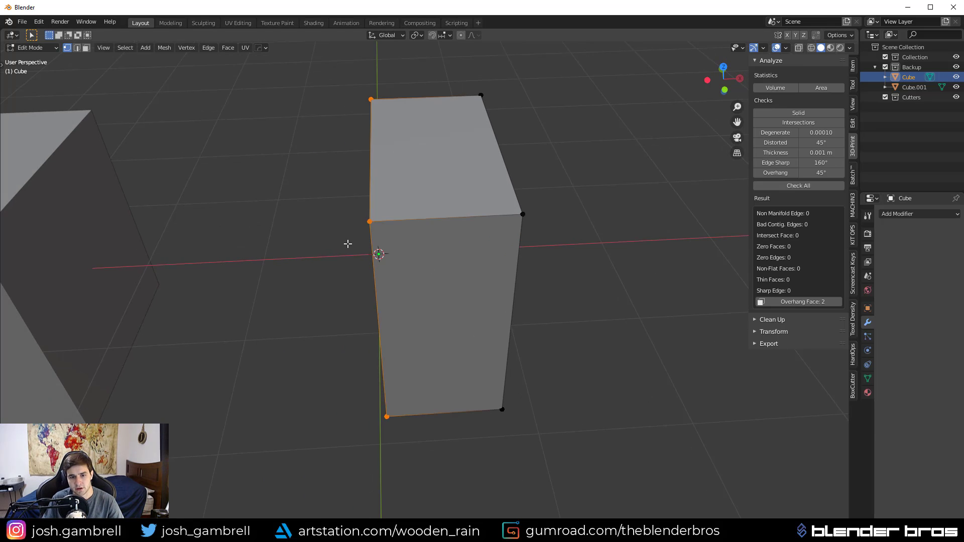
{"action": "key", "text": "Tab"}
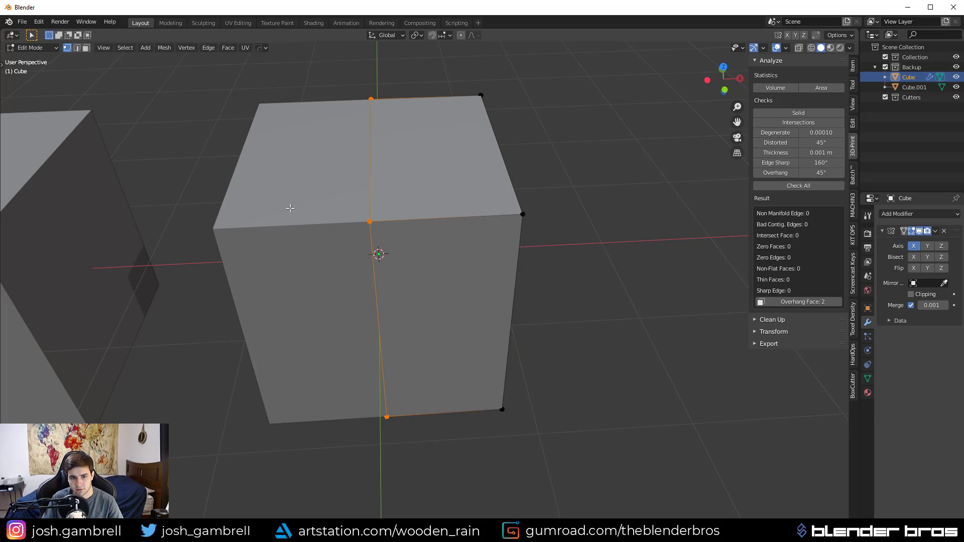
Apply the Mirror modifier in Object Mode, check the mesh in Edit Mode, and undo the application.
{"action": "key", "text": "Tab"}
{"action": "left_click", "coordinate": [935, 231]}
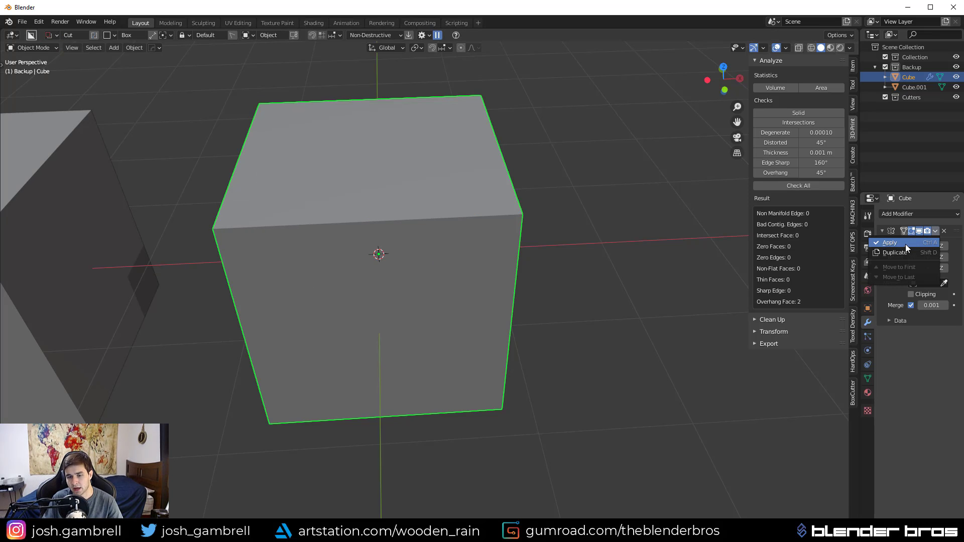
{"action": "left_click", "coordinate": [890, 242]}
{"action": "key", "text": "Tab"}
{"action": "key", "text": "Tab"}
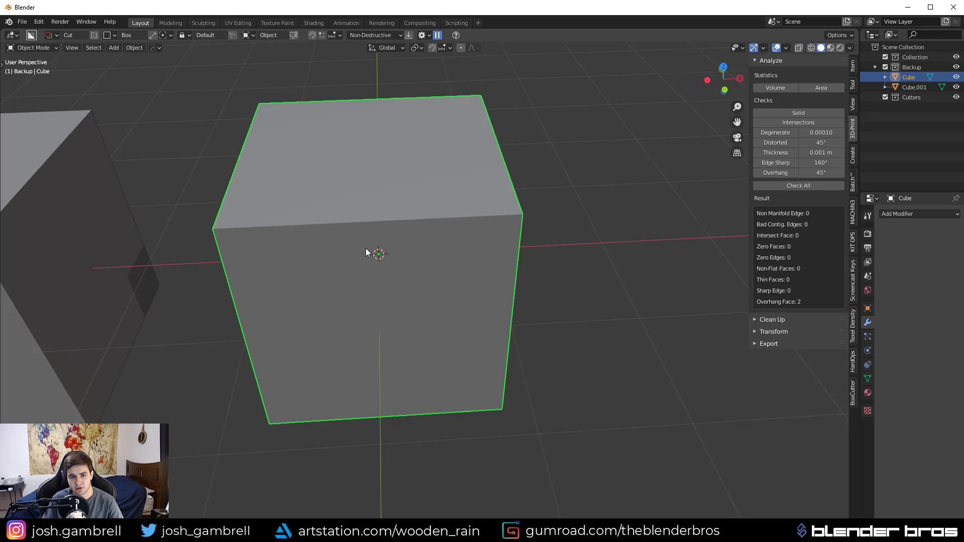
{"action": "key", "text": "ctrl+z"}
Disable the Mirror modifier's viewport display in Edit Mode and examine the half cube's centre face from Object Mode.
{"action": "middle_click_drag", "start_coordinate": [481, 230], "coordinate": [490, 261]}
{"action": "key", "text": "Tab"}
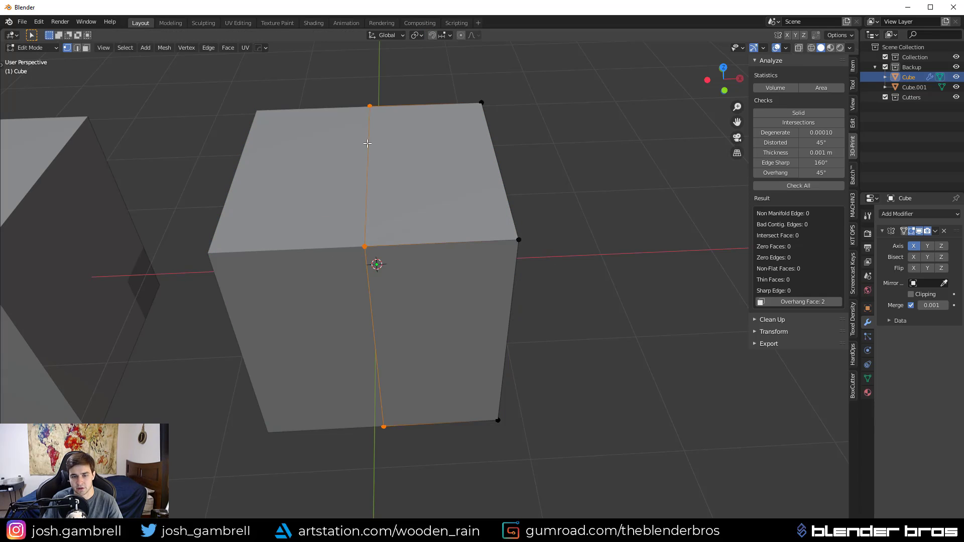
{"action": "middle_click_drag", "start_coordinate": [436, 282], "coordinate": [428, 280]}
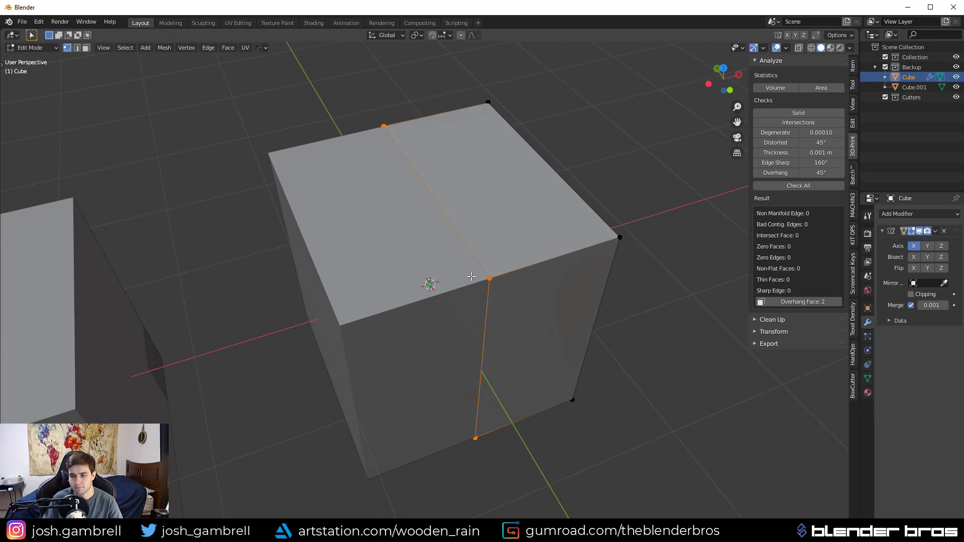
{"action": "left_click", "coordinate": [920, 231]}
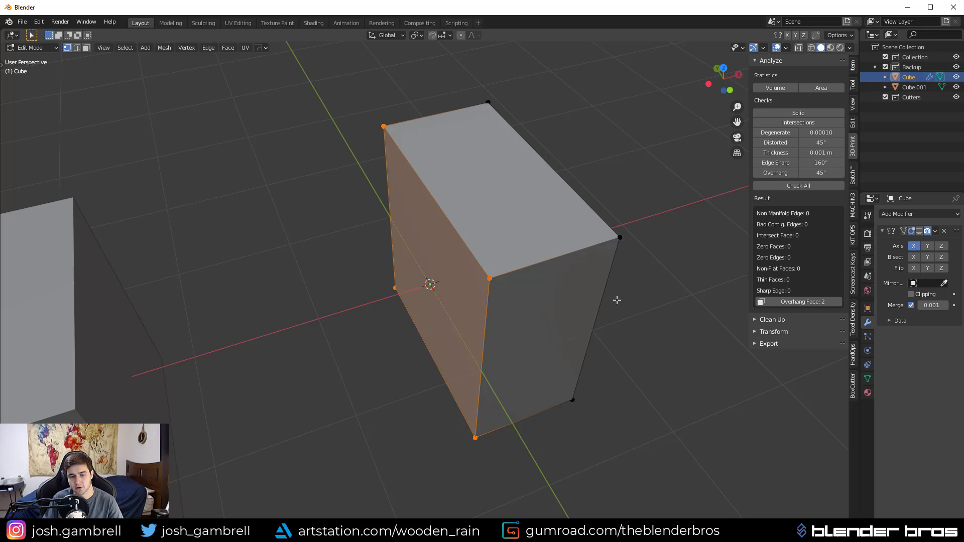
{"action": "left_click", "coordinate": [585, 350]}
{"action": "key", "text": "Tab"}
{"action": "middle_click_drag", "start_coordinate": [566, 254], "coordinate": [446, 320]}
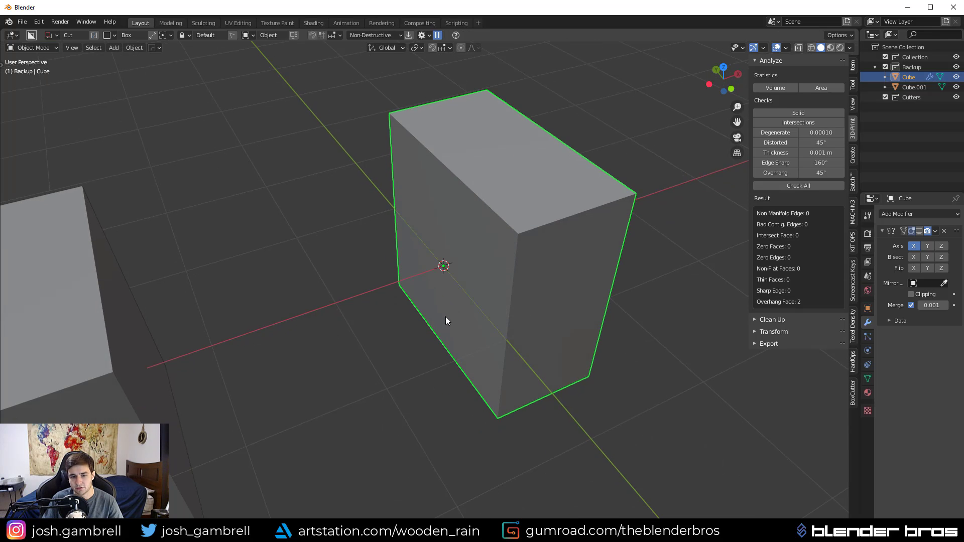
{"action": "middle_click_drag", "start_coordinate": [534, 251], "coordinate": [410, 182]}
Delete the half cube's centre face and re-enable the Mirror modifier's viewport display, returning to Object Mode.
{"action": "key", "text": "Tab"}
{"action": "left_click", "coordinate": [488, 261]}
{"action": "key", "text": "x"}
{"action": "left_click", "coordinate": [516, 265]}
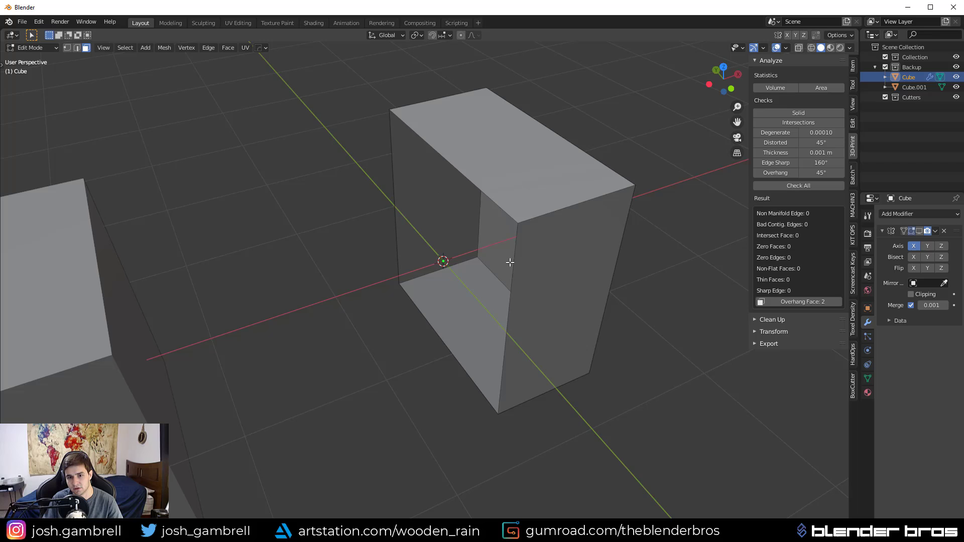
{"action": "left_click", "coordinate": [920, 231]}
{"action": "key", "text": "Tab"}
{"action": "middle_click_drag", "start_coordinate": [622, 288], "coordinate": [570, 299]}
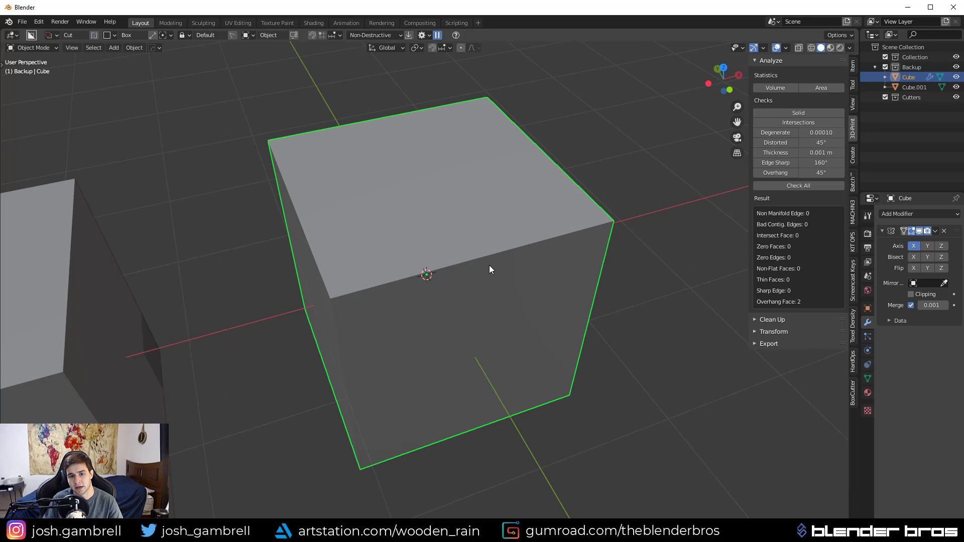
Inspect the mirrored cube's centre seam in Edit Mode and return to Object Mode.
{"action": "key", "text": "Tab"}
{"action": "middle_click_drag", "start_coordinate": [511, 258], "coordinate": [337, 269]}
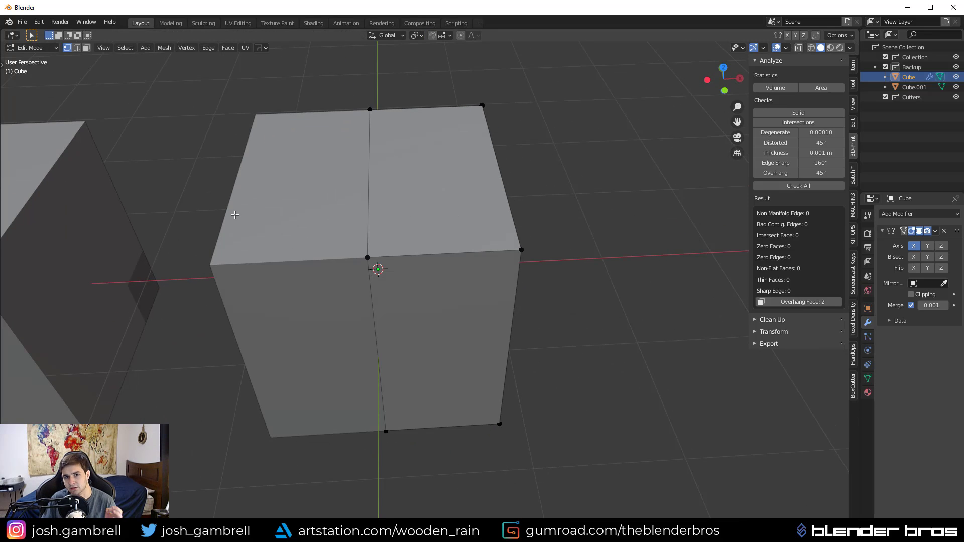
{"action": "middle_click_drag", "start_coordinate": [571, 123], "coordinate": [532, 224]}
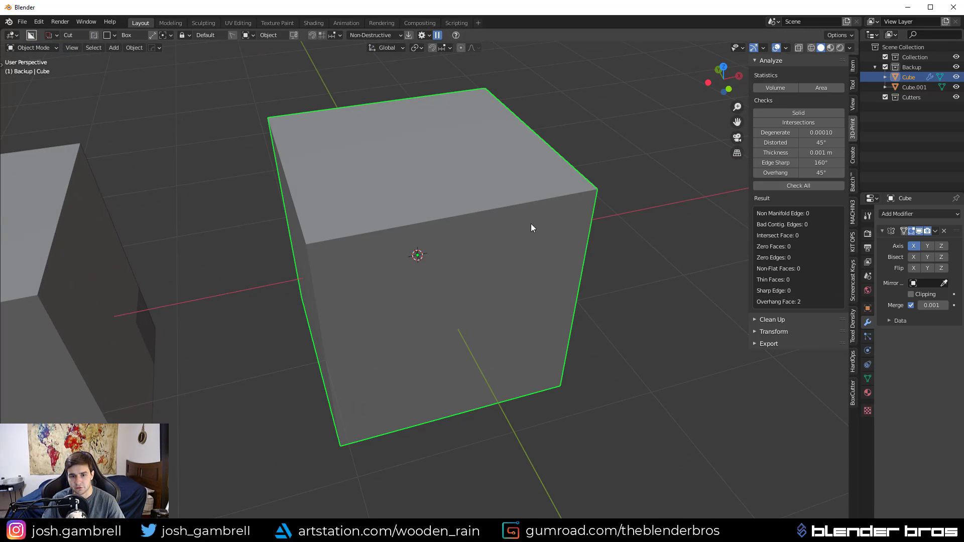
Fill the mirrored cube's open centre edge loop with a face in wireframe, and return to solid-shaded Object Mode.
{"action": "key", "text": "Tab"}
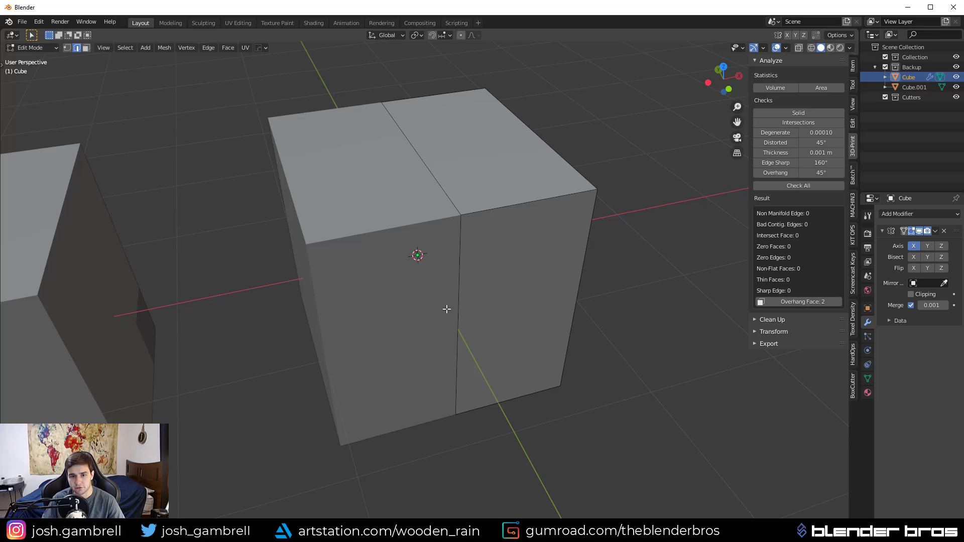
{"action": "key", "text": "shift+z"}
{"action": "middle_click_drag", "start_coordinate": [361, 292], "coordinate": [492, 266]}
{"action": "left_click", "coordinate": [492, 250], "text": "alt"}
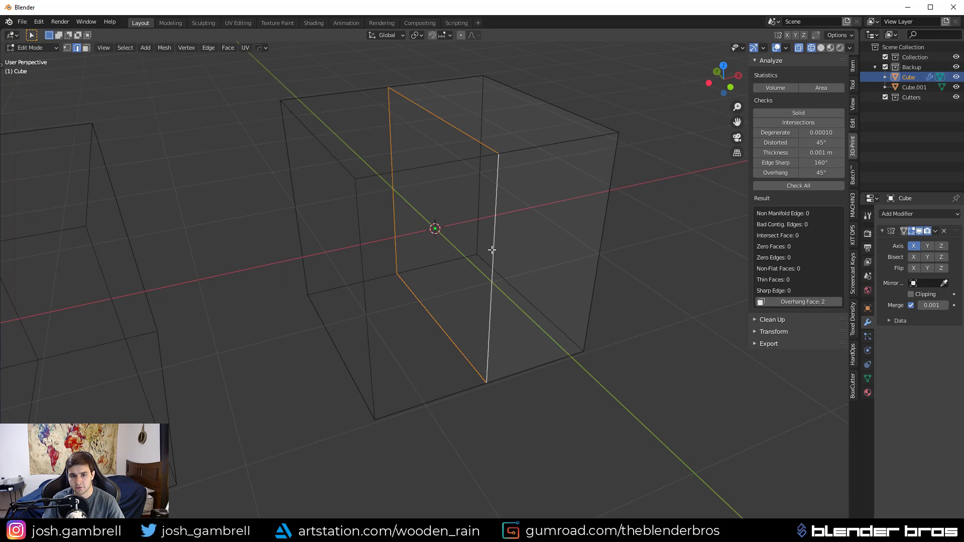
{"action": "key", "text": "f"}
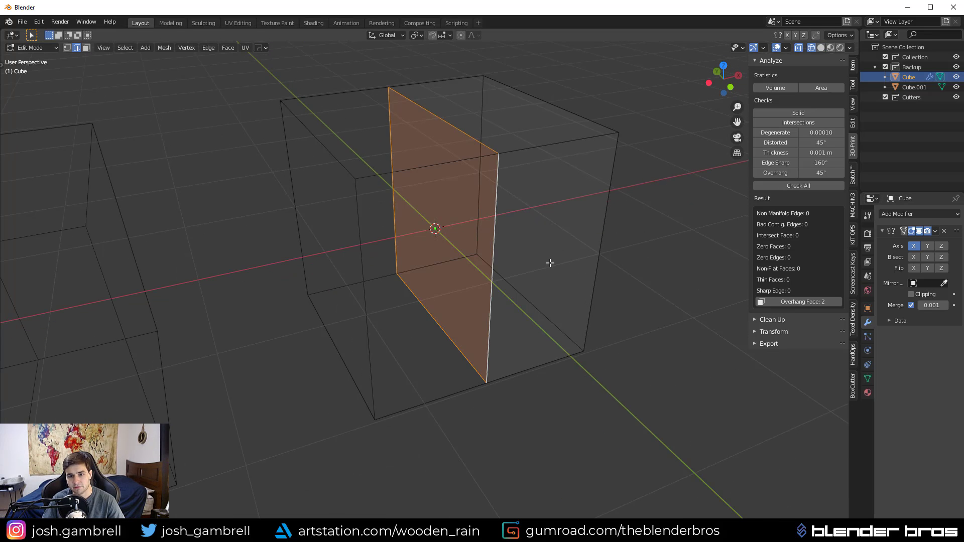
{"action": "middle_click_drag", "start_coordinate": [549, 263], "coordinate": [542, 274]}
{"action": "middle_click_drag", "start_coordinate": [487, 308], "coordinate": [390, 263]}
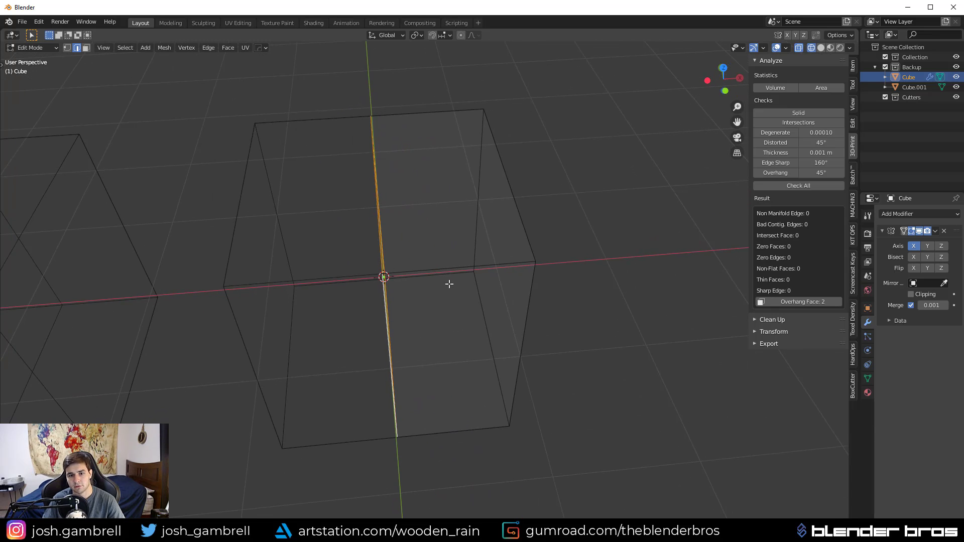
{"action": "key", "text": "Tab"}
{"action": "key", "text": "shift+z"}
Try several rectangular box cuts across the front top edge of the mirrored cube, and cancel each one.
{"action": "middle_click_drag", "start_coordinate": [482, 246], "coordinate": [392, 271]}
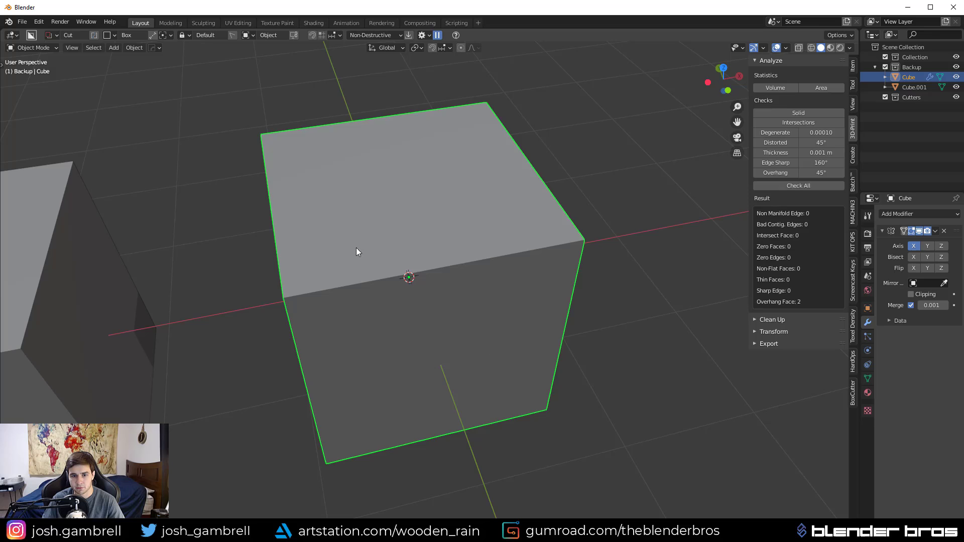
{"action": "left_click_drag", "start_coordinate": [356, 248], "coordinate": [521, 305]}
{"action": "right_click", "coordinate": [449, 335]}
{"action": "middle_click_drag", "start_coordinate": [448, 336], "coordinate": [313, 293]}
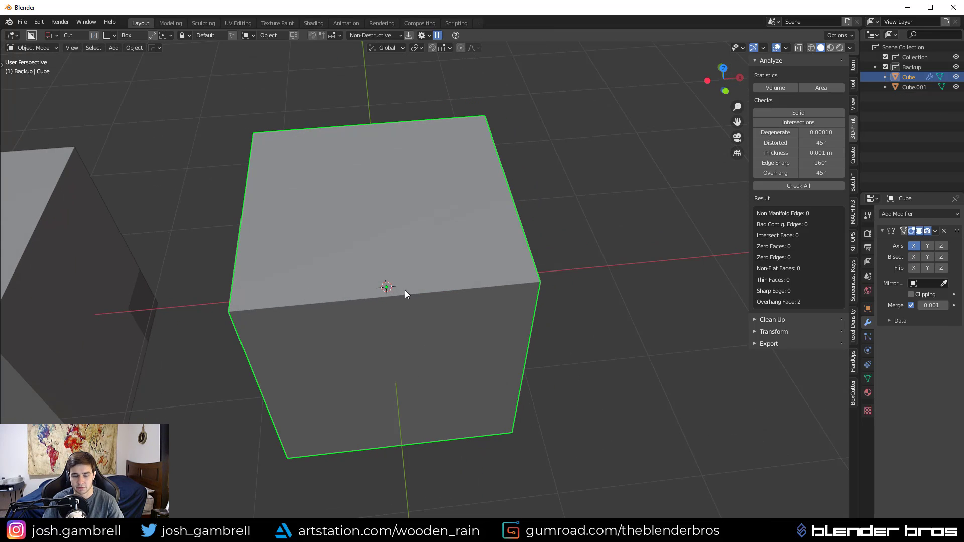
{"action": "middle_click_drag", "start_coordinate": [404, 291], "coordinate": [380, 299]}
{"action": "left_click_drag", "start_coordinate": [354, 316], "coordinate": [505, 356]}
{"action": "left_click_drag", "start_coordinate": [499, 390], "coordinate": [404, 379]}
{"action": "key", "text": "Escape"}
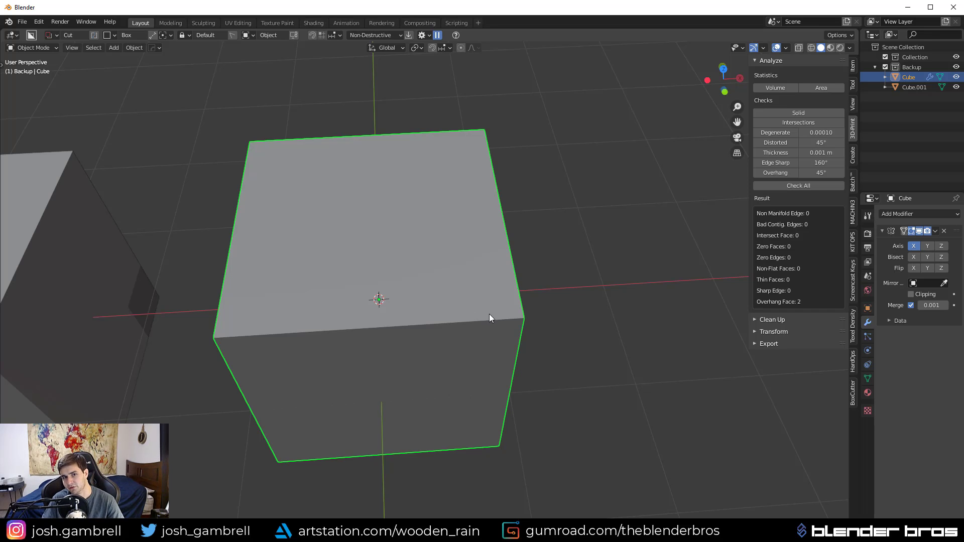
{"action": "middle_click_drag", "start_coordinate": [549, 267], "coordinate": [513, 251]}
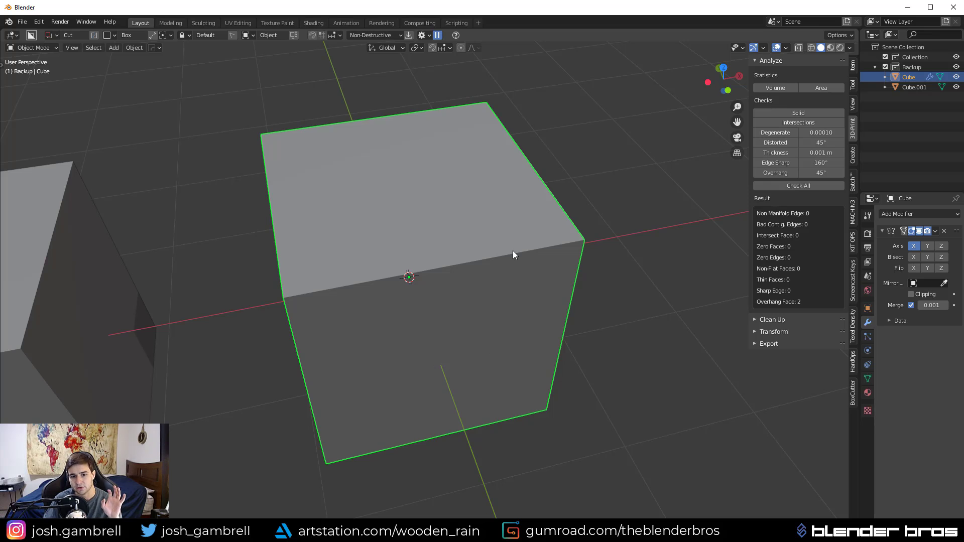
{"action": "left_click_drag", "start_coordinate": [384, 257], "coordinate": [536, 311]}
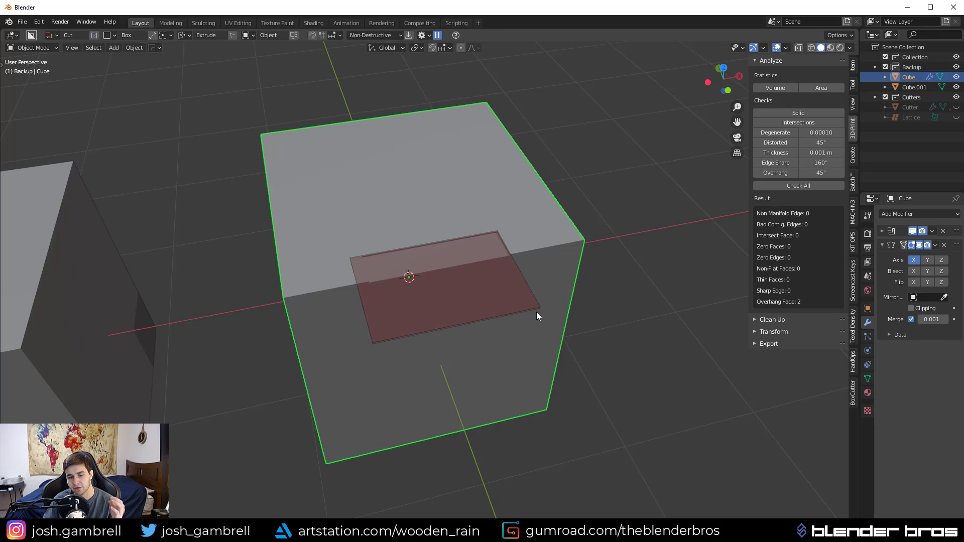
{"action": "key", "text": "Escape"}
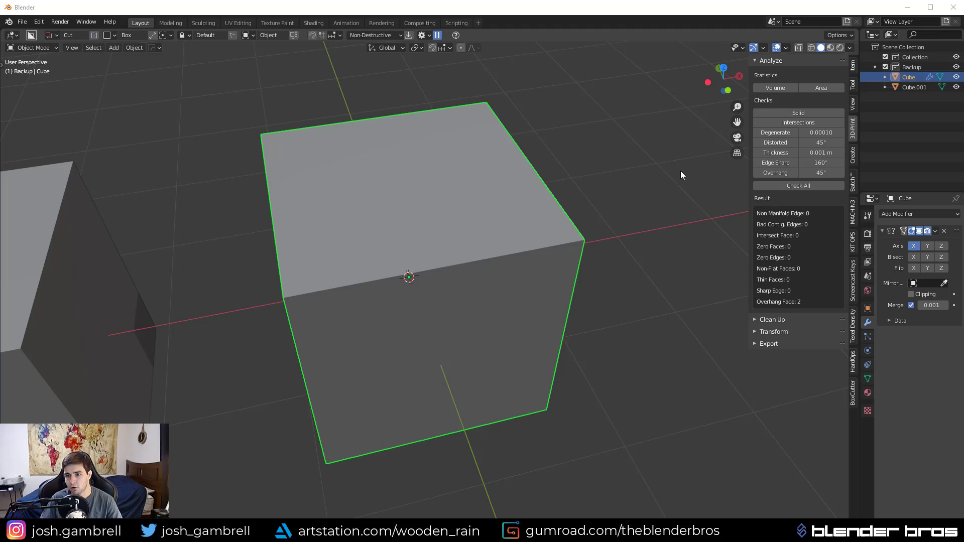
Apply the cube's Mirror modifier and cut a rectangular box across its front top edge.
{"action": "left_click", "coordinate": [936, 231]}
{"action": "left_click", "coordinate": [911, 243]}
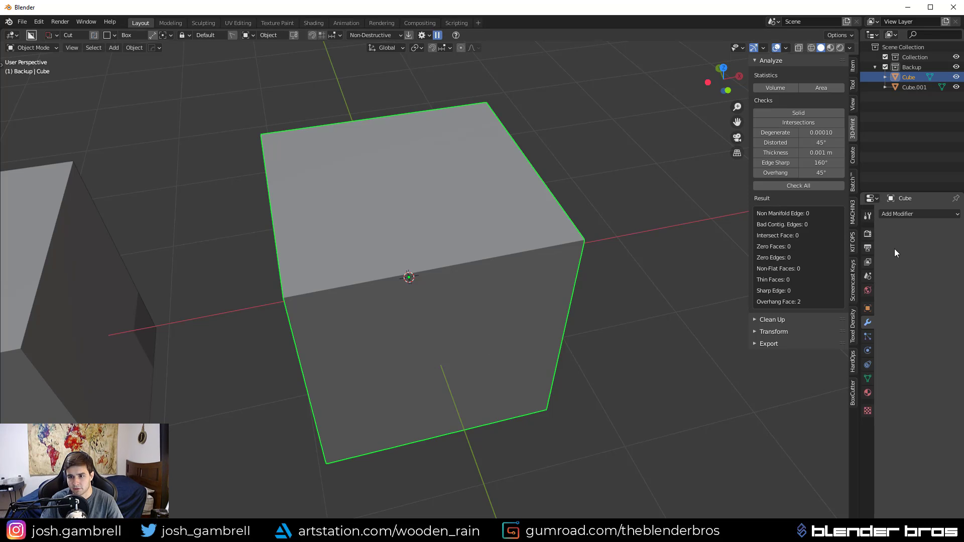
{"action": "left_click_drag", "start_coordinate": [378, 257], "coordinate": [506, 305]}
{"action": "left_click", "coordinate": [534, 335]}
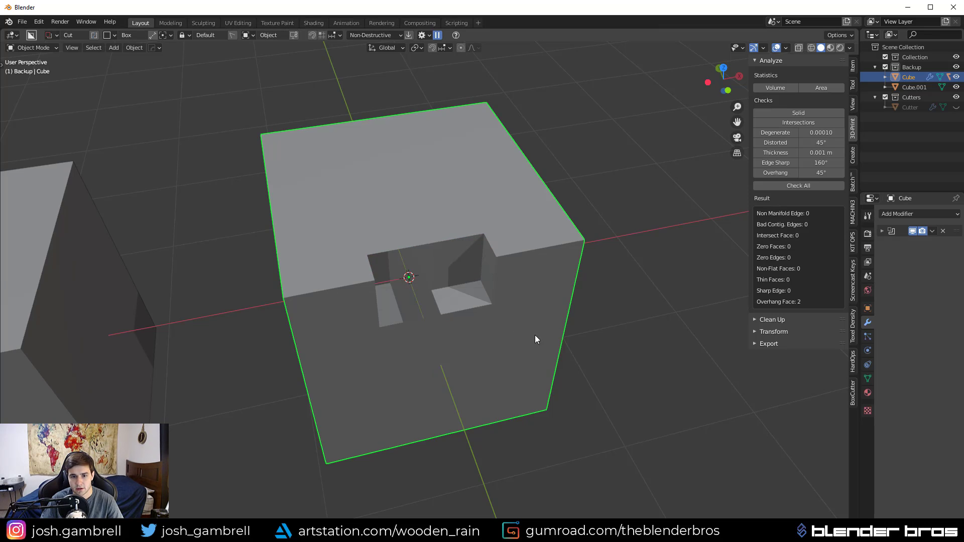
Examine the cut cube's base mesh and centre edge loop in Edit Mode.
{"action": "mouse_move", "coordinate": [534, 336]}
{"action": "middle_mouse_down"}
{"action": "mouse_move", "coordinate": [500, 333]}
{"action": "mouse_move", "coordinate": [540, 321]}
{"action": "middle_mouse_up"}
{"action": "key", "text": "Tab"}
{"action": "middle_click_drag", "start_coordinate": [574, 275], "coordinate": [280, 286]}
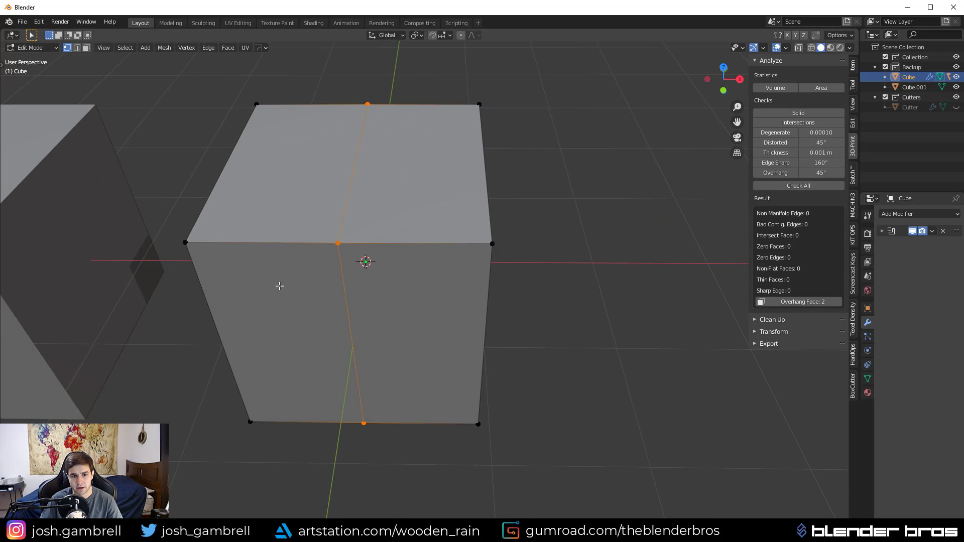
Try moving the cut cube's front top corner vertex, cancel the move, and return to Object Mode.
{"action": "left_click", "coordinate": [186, 243]}
{"action": "key", "text": "g"}
{"action": "key", "text": "Escape"}
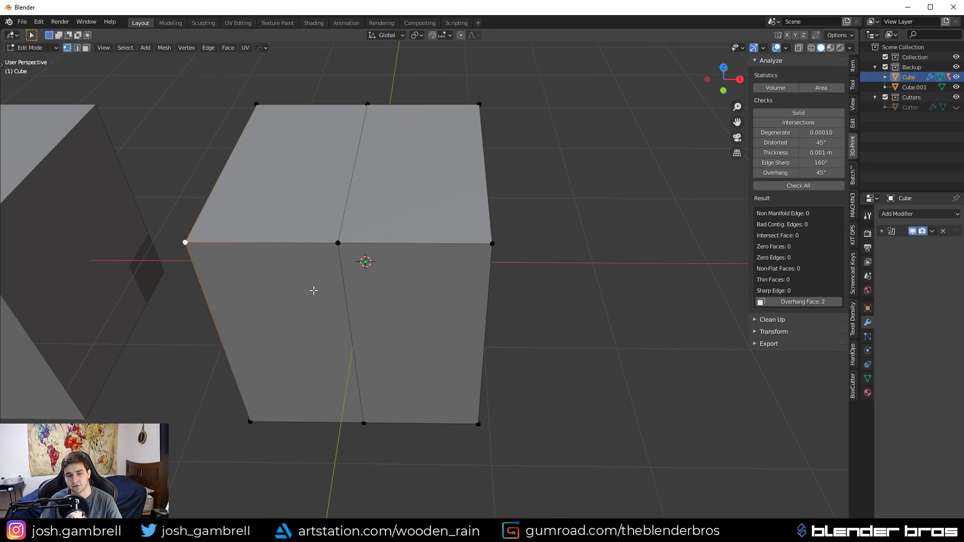
{"action": "middle_click_drag", "start_coordinate": [314, 290], "coordinate": [372, 307]}
{"action": "key", "text": "Tab"}
{"action": "middle_click_drag", "start_coordinate": [425, 355], "coordinate": [447, 322]}
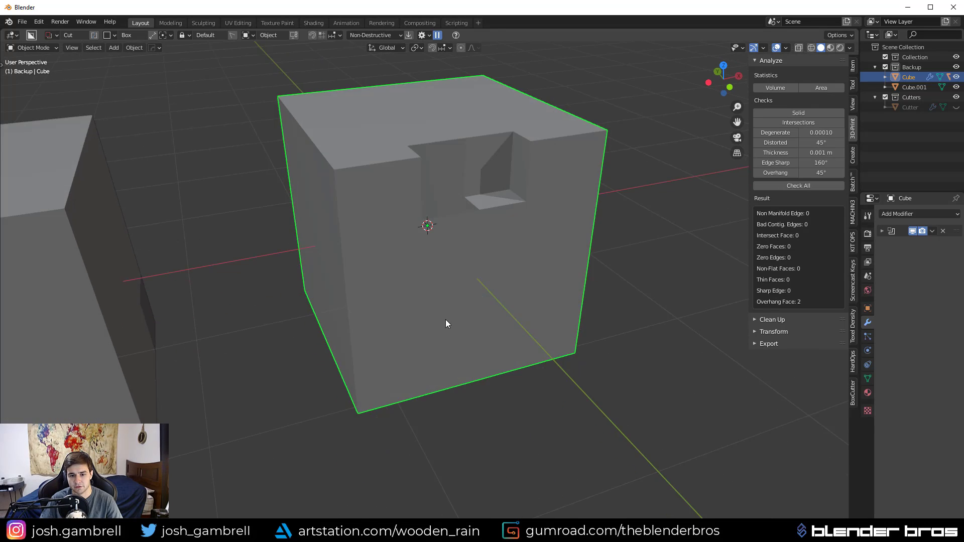
Delete the cut cube's interior centre face in wireframe face mode, and return to solid-shaded Object Mode.
{"action": "key", "text": "Tab"}
{"action": "key", "text": "3"}
{"action": "key", "text": "alt+z"}
{"action": "scroll", "coordinate": [439, 225], "scroll_direction": "up", "scroll_amount": 3}
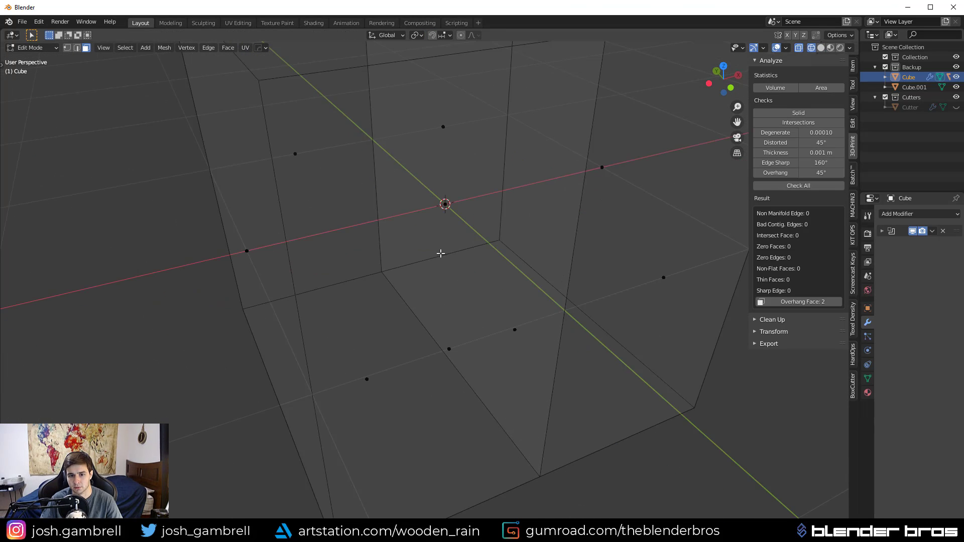
{"action": "left_click", "coordinate": [443, 205]}
{"action": "key", "text": "x"}
{"action": "left_click", "coordinate": [468, 202]}
{"action": "scroll", "coordinate": [440, 225], "scroll_direction": "down", "scroll_amount": 3}
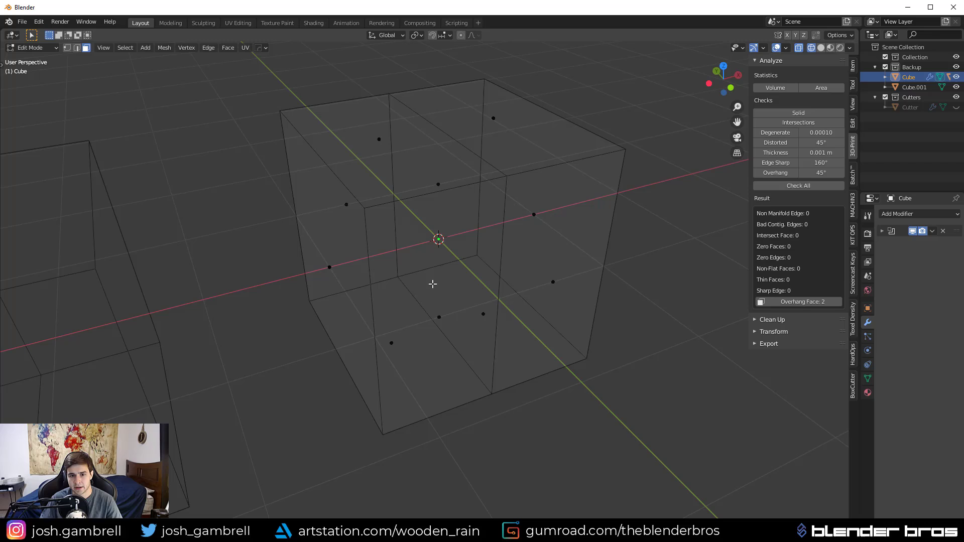
{"action": "key", "text": "Tab"}
{"action": "key", "text": "shift+z"}
{"action": "middle_click_drag", "start_coordinate": [583, 179], "coordinate": [485, 198]}
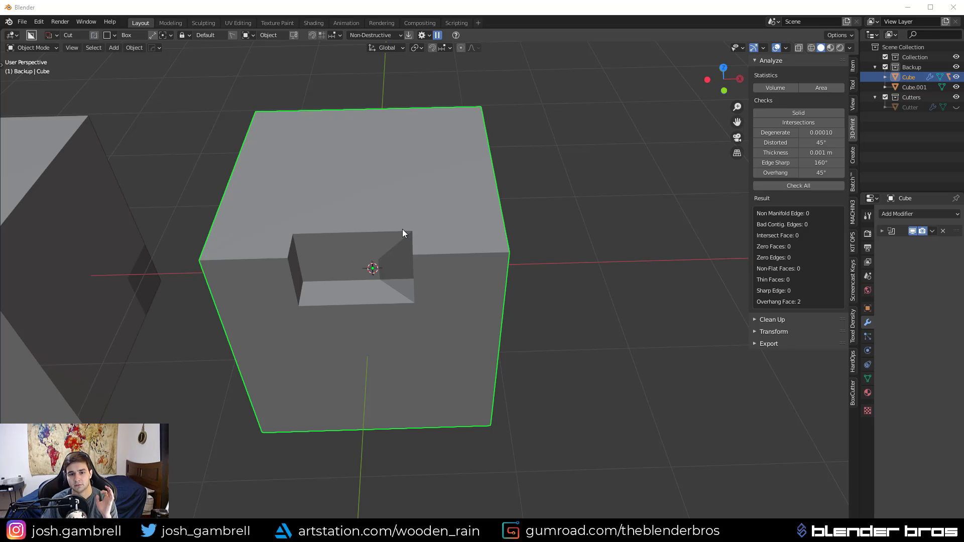
{"action": "middle_click_drag", "start_coordinate": [400, 233], "coordinate": [455, 229]}
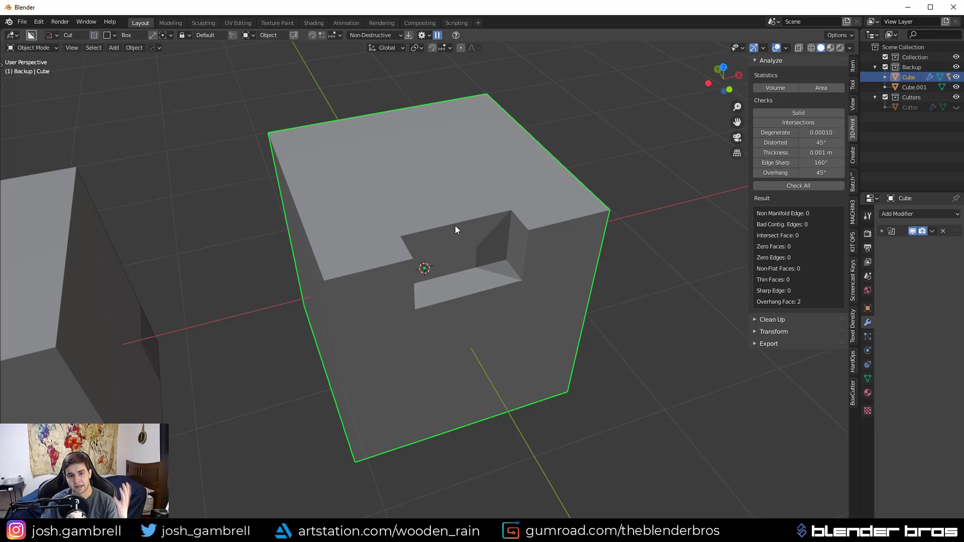
{"action": "scroll", "coordinate": [455, 224], "scroll_direction": "down", "scroll_amount": 4}
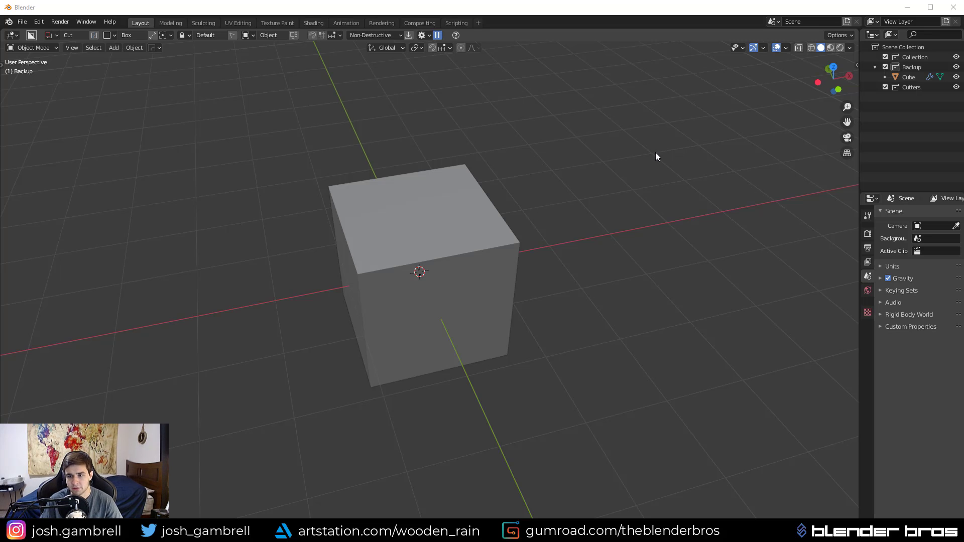
Fill the open centre edge loop of the mirrored cube with a face in wireframe, and return to solid-shaded Object Mode.
{"action": "left_click", "coordinate": [477, 246]}
{"action": "scroll", "coordinate": [483, 237], "scroll_direction": "up", "scroll_amount": 5}
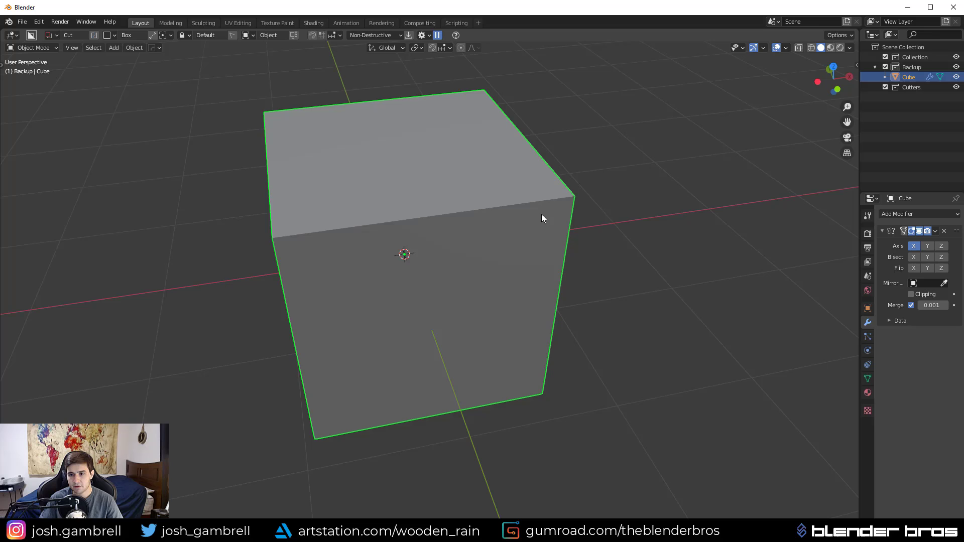
{"action": "middle_click_drag", "start_coordinate": [542, 218], "coordinate": [482, 219]}
{"action": "key", "text": "Tab"}
{"action": "key", "text": "alt+z"}
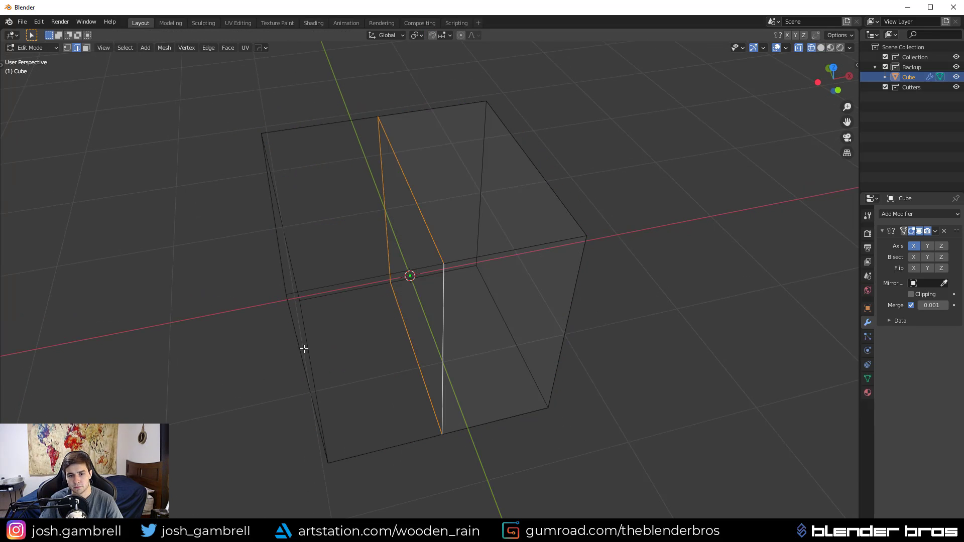
{"action": "middle_click_drag", "start_coordinate": [405, 327], "coordinate": [429, 321]}
{"action": "key", "text": "f"}
{"action": "middle_click_drag", "start_coordinate": [490, 255], "coordinate": [475, 260]}
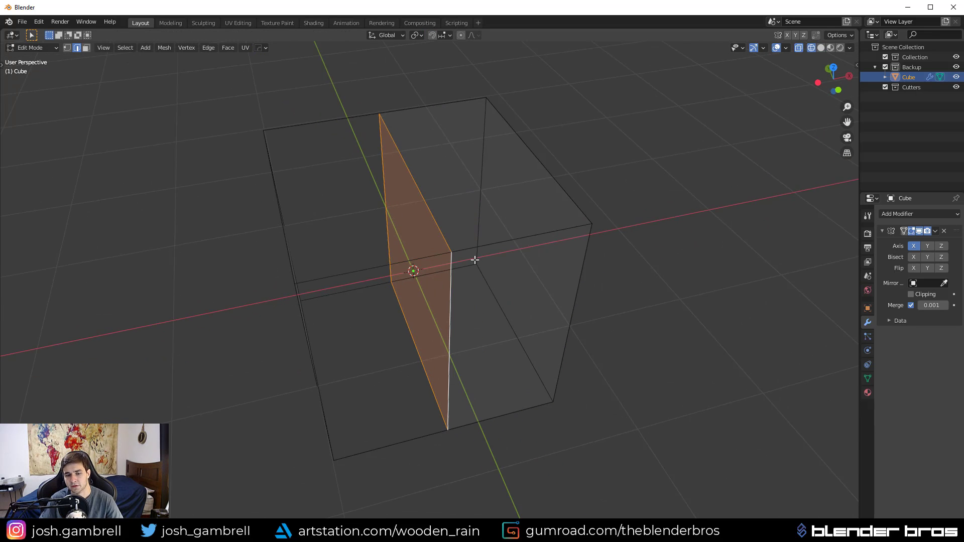
{"action": "key", "text": "Tab"}
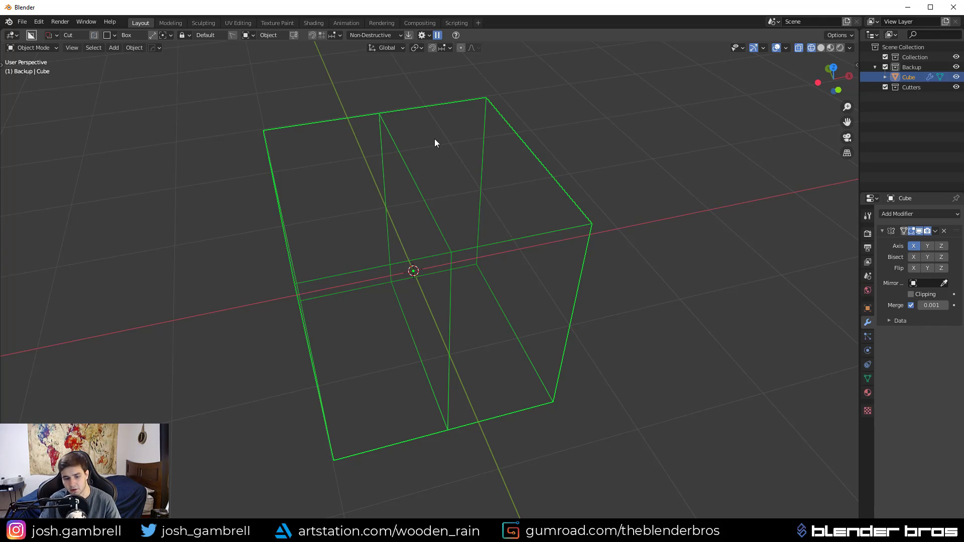
{"action": "key", "text": "alt+z"}
Try a rectangular box cut across the mirrored cube's front top edge, and cancel it.
{"action": "left_click_drag", "start_coordinate": [361, 246], "coordinate": [523, 268]}
{"action": "right_click", "coordinate": [534, 350]}
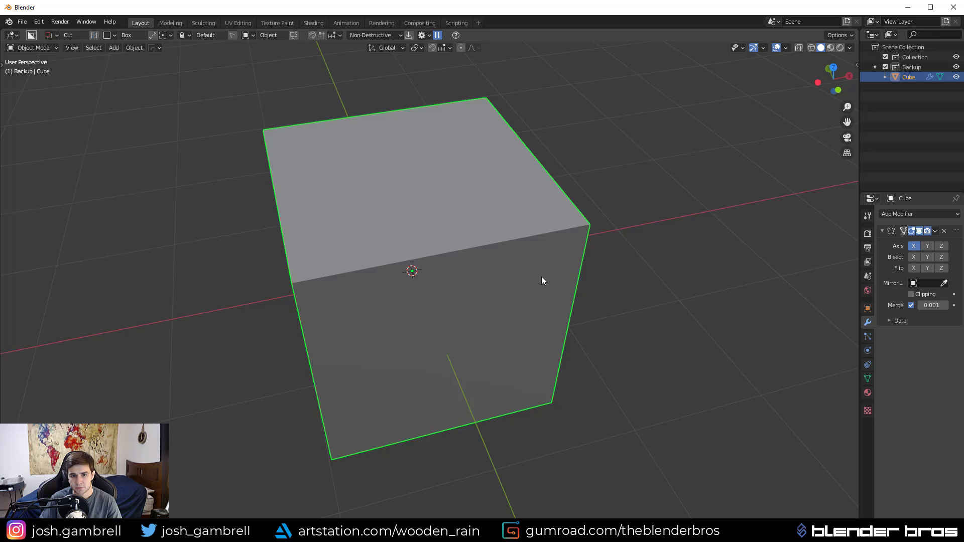
{"action": "middle_click_drag", "start_coordinate": [542, 278], "coordinate": [519, 278]}
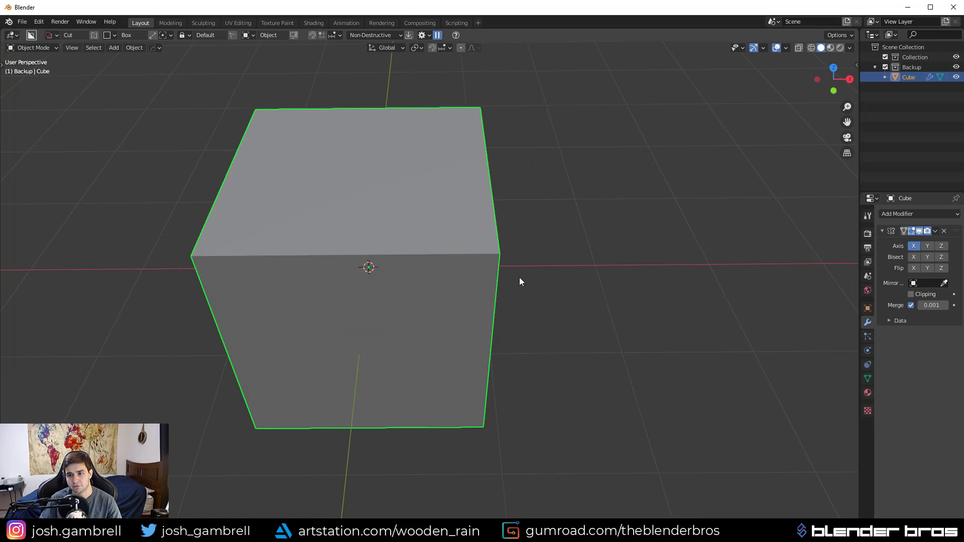
Apply the cube's Mirror modifier.
{"action": "left_click", "coordinate": [921, 231]}
{"action": "left_click", "coordinate": [918, 232]}
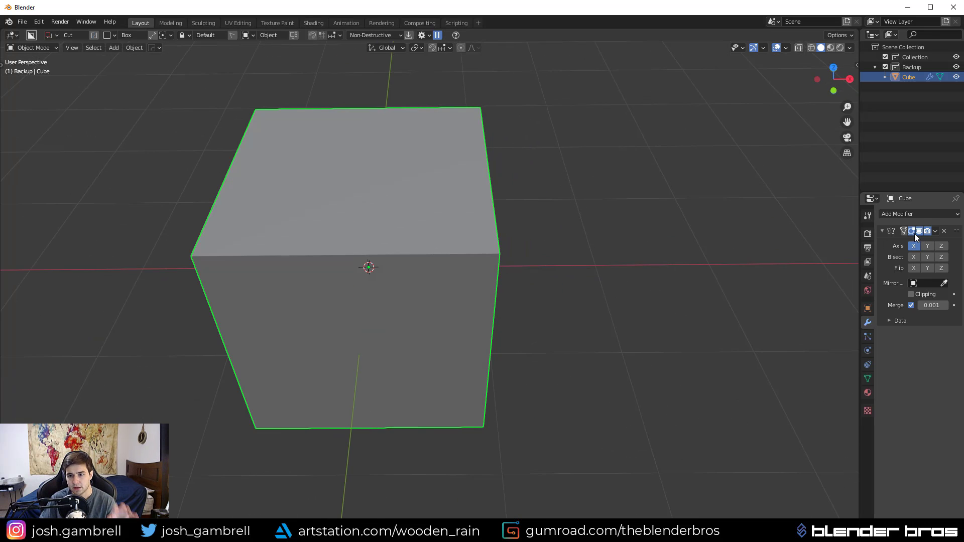
{"action": "left_click", "coordinate": [934, 232]}
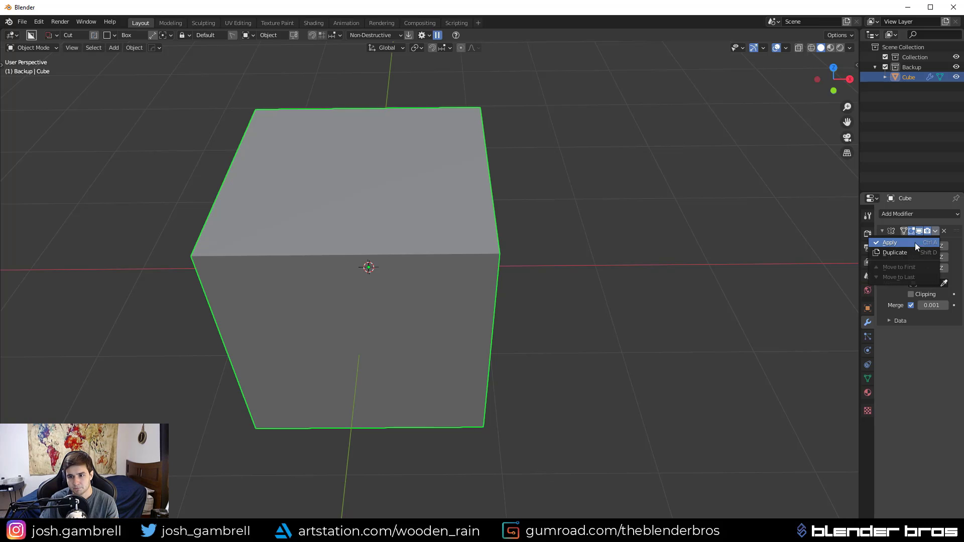
{"action": "left_click", "coordinate": [909, 244]}
Try a rectangular box cut across the front top edge with the mirror applied, and cancel it.
{"action": "middle_click_drag", "start_coordinate": [433, 273], "coordinate": [458, 276]}
{"action": "left_click_drag", "start_coordinate": [348, 216], "coordinate": [523, 264]}
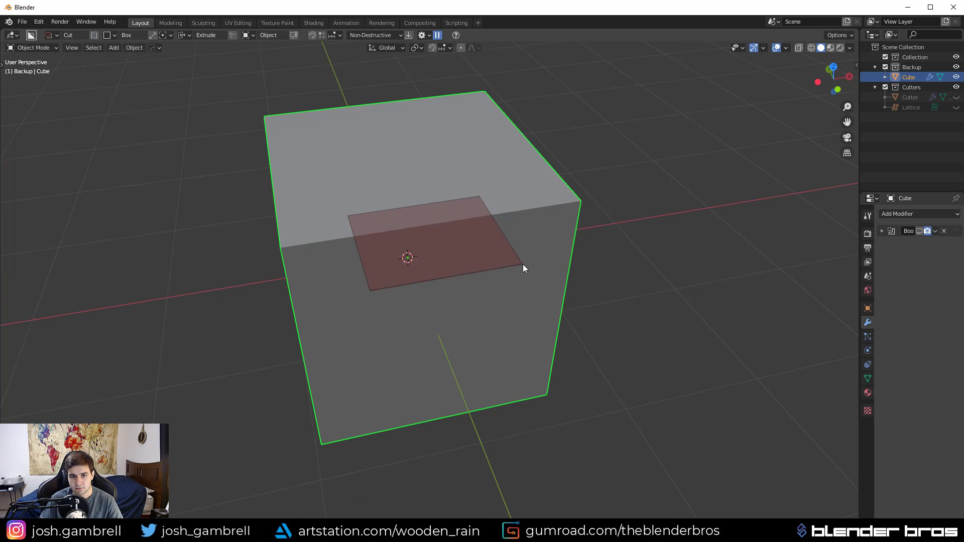
{"action": "right_click", "coordinate": [531, 352]}
Try moving the cube's front top corner vertex in Edit Mode, and cancel the move.
{"action": "key", "text": "Tab"}
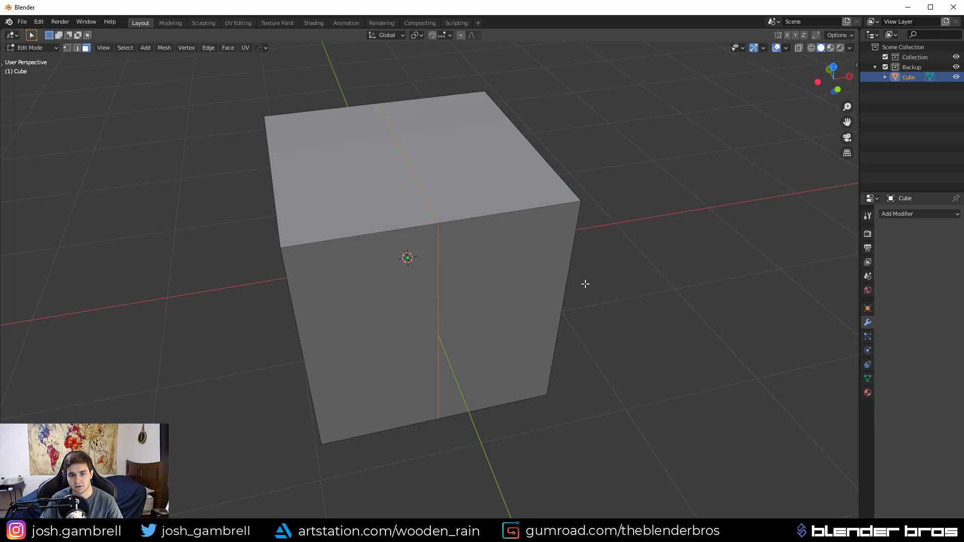
{"action": "key", "text": "1"}
{"action": "left_click", "coordinate": [280, 247]}
{"action": "key", "text": "g"}
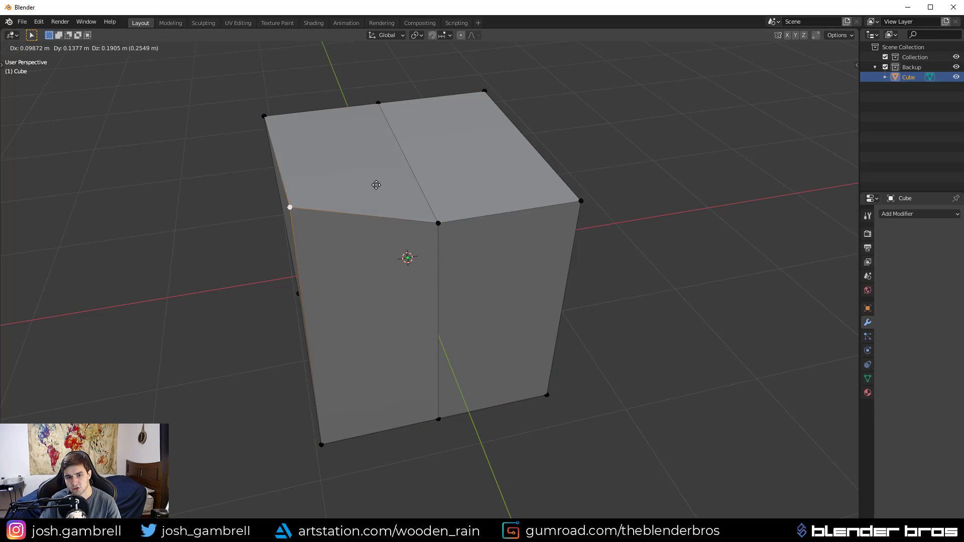
{"action": "key", "text": "Escape"}
{"action": "middle_click_drag", "start_coordinate": [412, 221], "coordinate": [424, 221]}
Delete the interior centre face in wireframe face mode, and switch back to solid shading.
{"action": "key", "text": "ctrl+Tab"}
{"action": "left_click", "coordinate": [507, 290]}
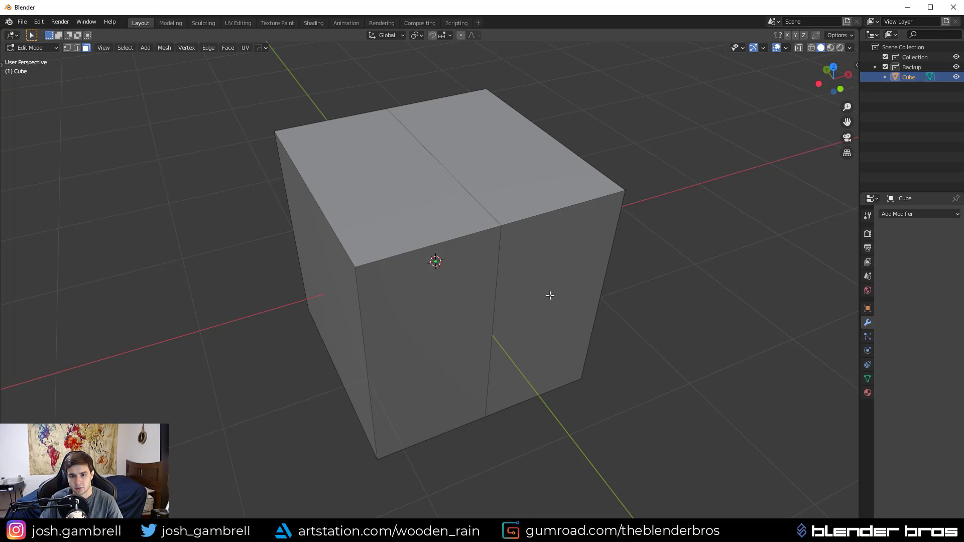
{"action": "key", "text": "shift+z"}
{"action": "left_click", "coordinate": [434, 269]}
{"action": "key", "text": "x"}
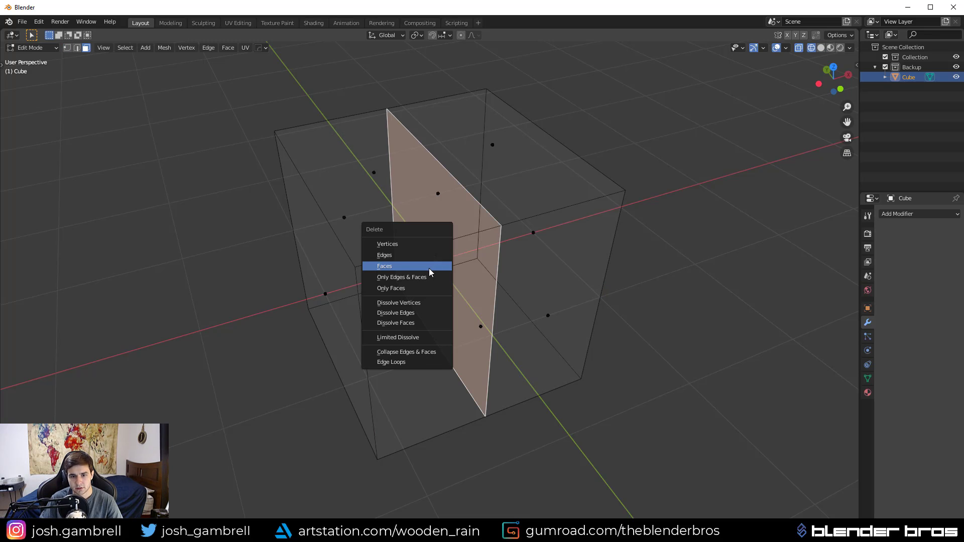
{"action": "left_click", "coordinate": [429, 266]}
{"action": "key", "text": "z"}
{"action": "left_click", "coordinate": [487, 274]}
Dissolve the centre edge loop around the cube, and return to Object Mode.
{"action": "mouse_move", "coordinate": [499, 260]}
{"action": "middle_mouse_down"}
{"action": "mouse_move", "coordinate": [488, 251]}
{"action": "mouse_move", "coordinate": [469, 331]}
{"action": "middle_mouse_up"}
{"action": "key", "text": "2"}
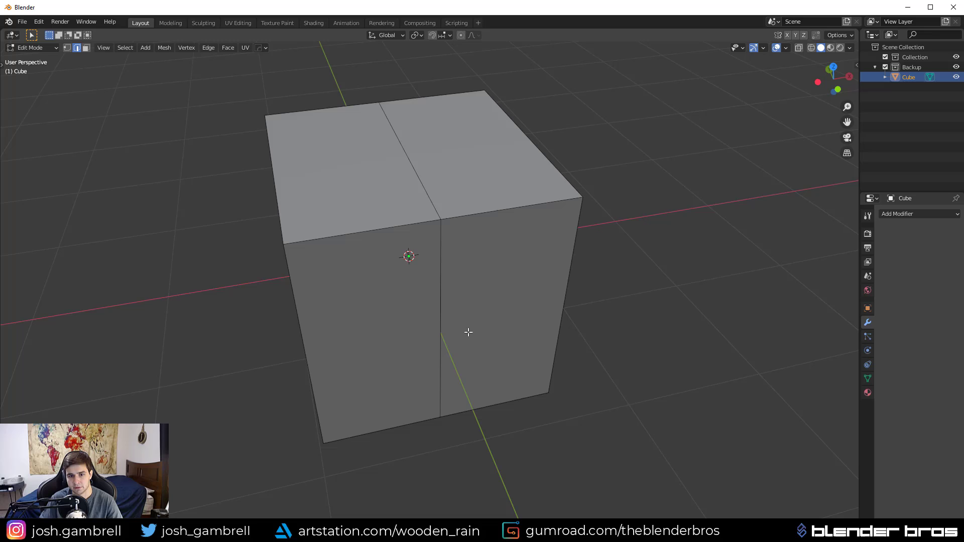
{"action": "left_click", "coordinate": [437, 211], "text": "alt"}
{"action": "key", "text": "ctrl+x"}
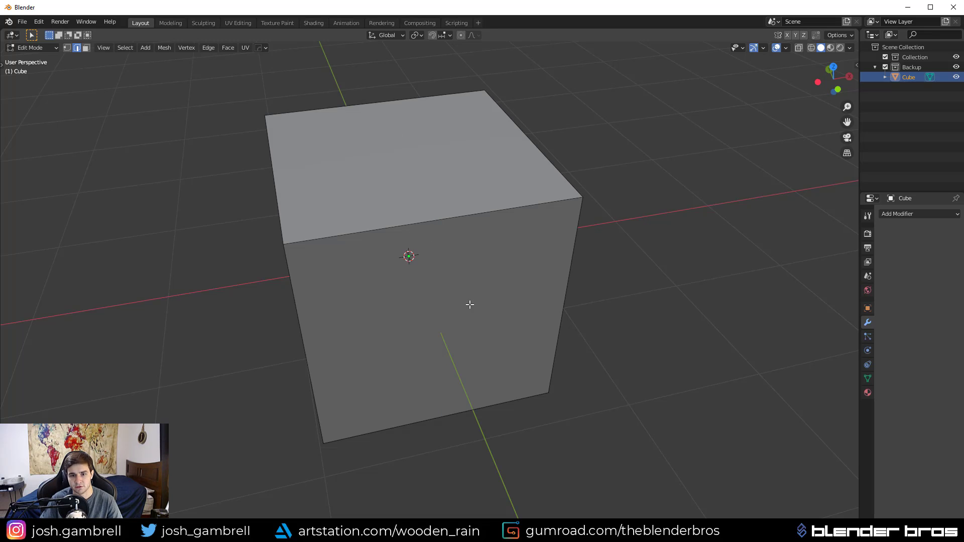
{"action": "key", "text": "Tab"}
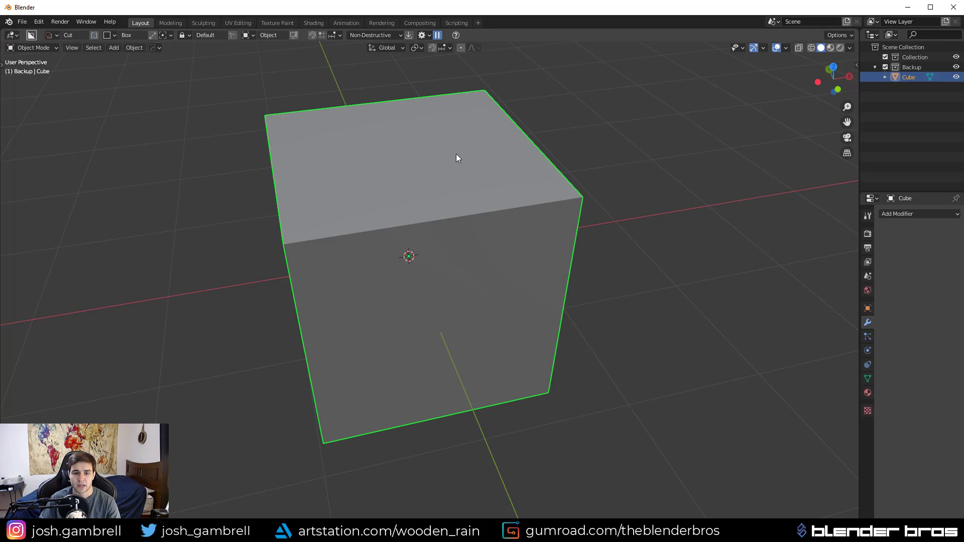